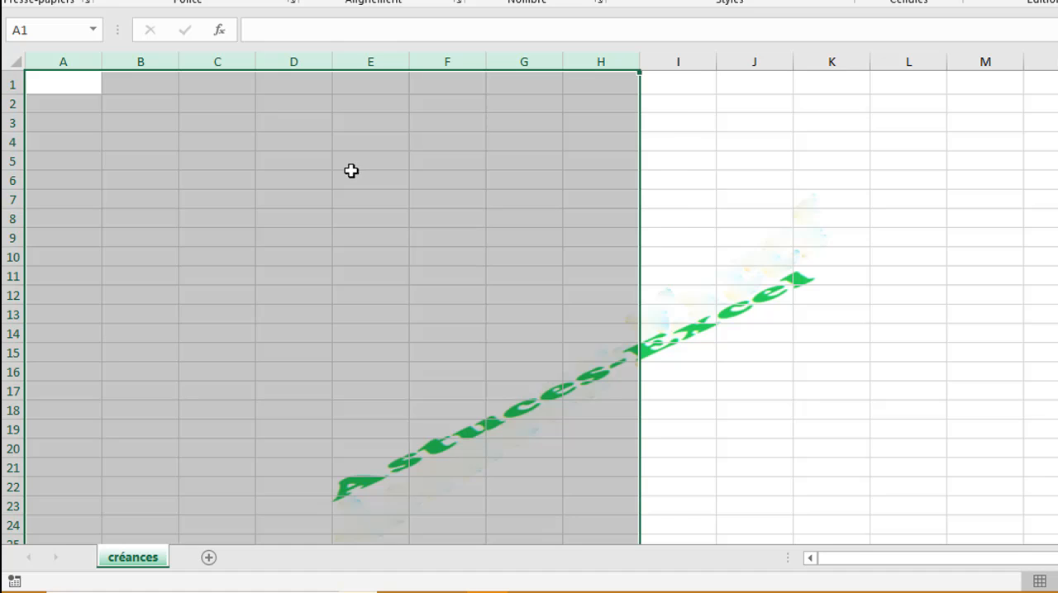
pyautogui.click(353, 174)
pyautogui.click(132, 141)
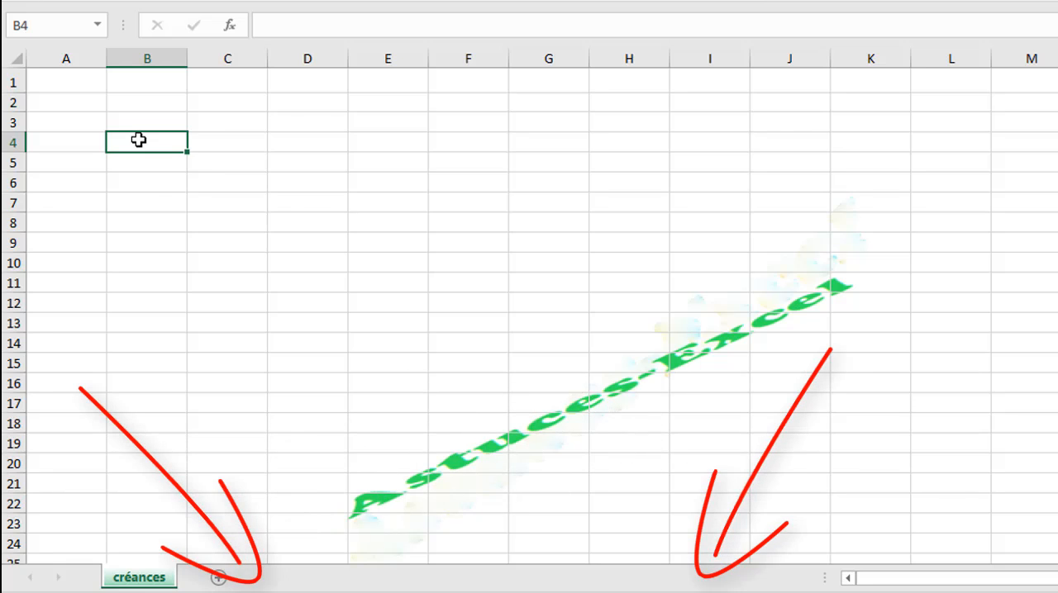
pyautogui.click(300, 201)
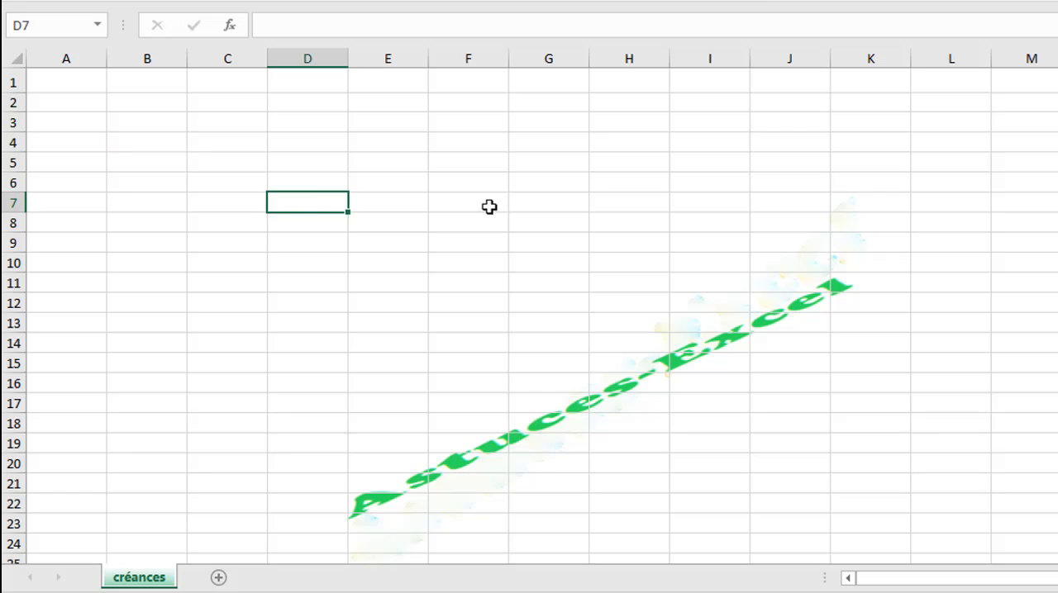
pyautogui.click(586, 449)
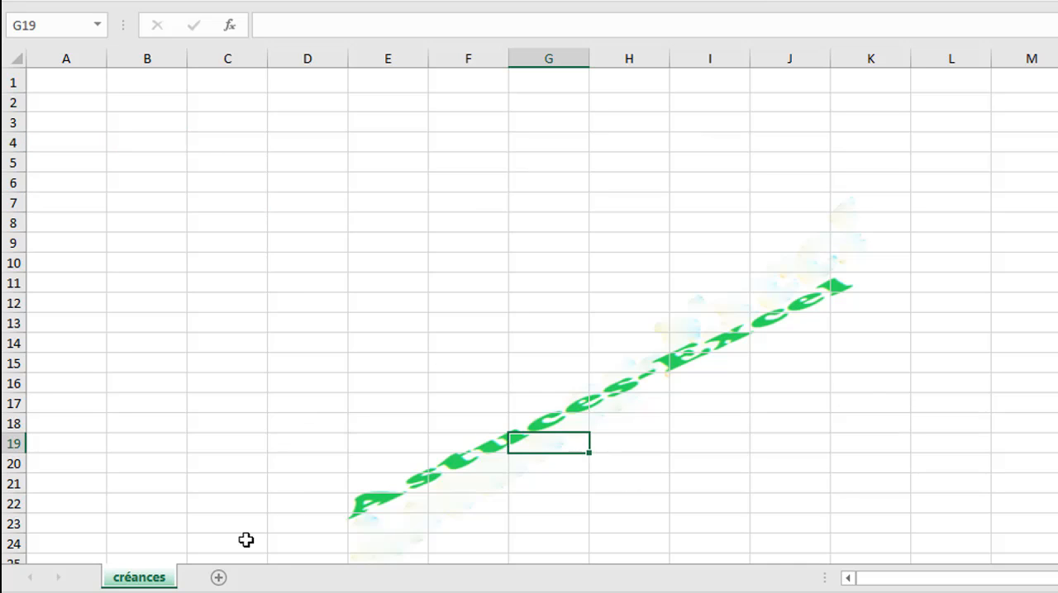
# Rename the créances sheet as ville.
pyautogui.doubleClick(153, 579)
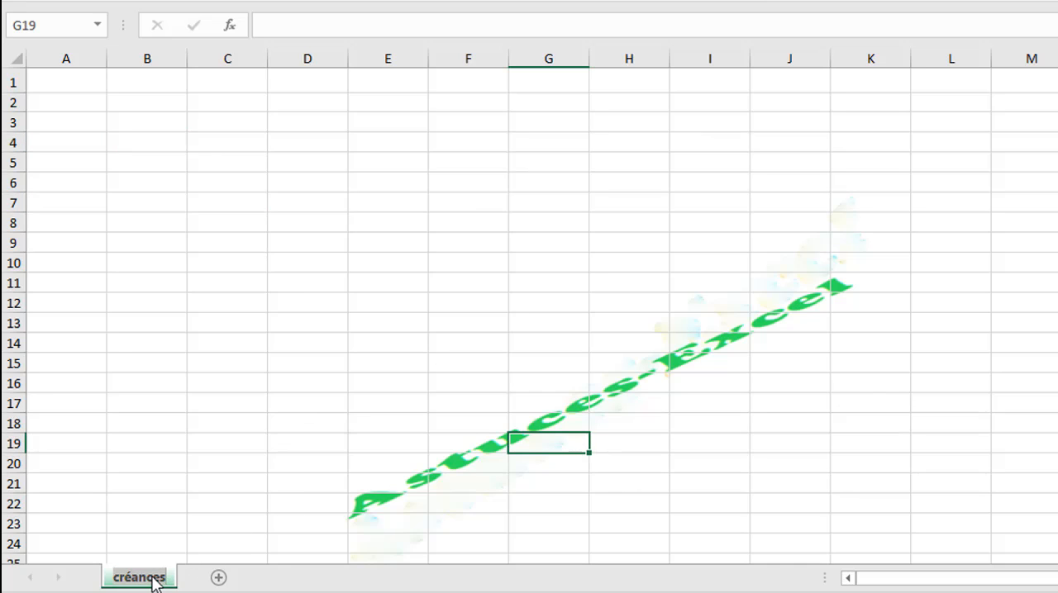
pyautogui.write('ville')
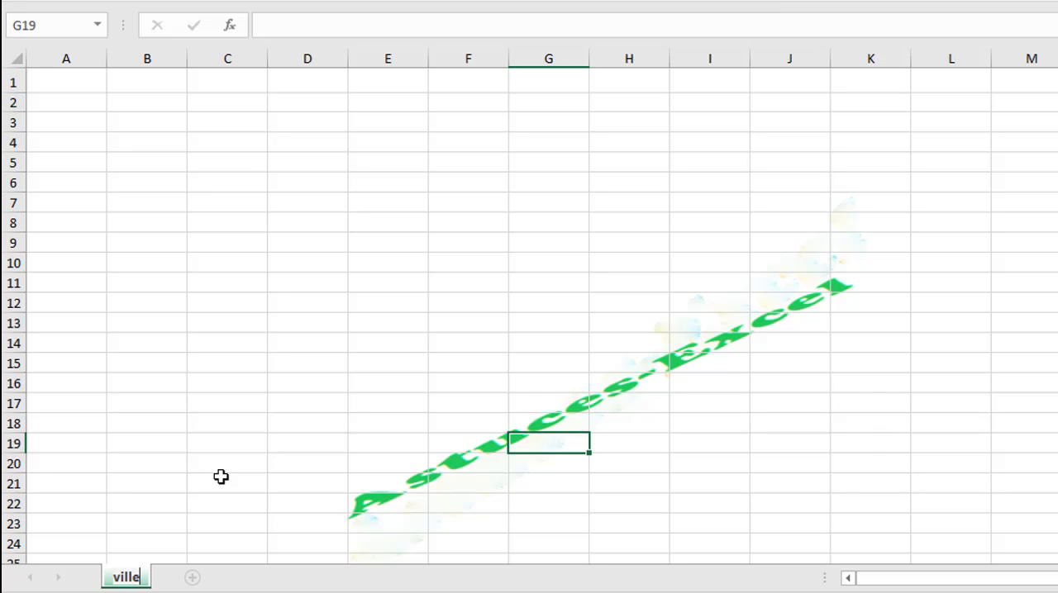
pyautogui.press('Return')
pyautogui.click(175, 484)
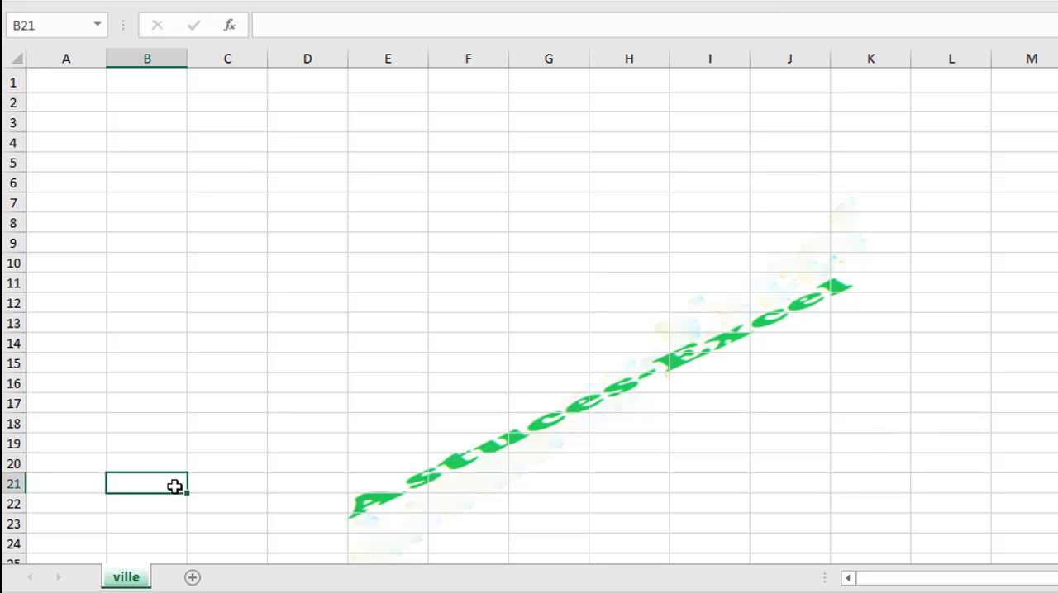
# Add nine new blank worksheets after the ville sheet.
pyautogui.click(193, 578)
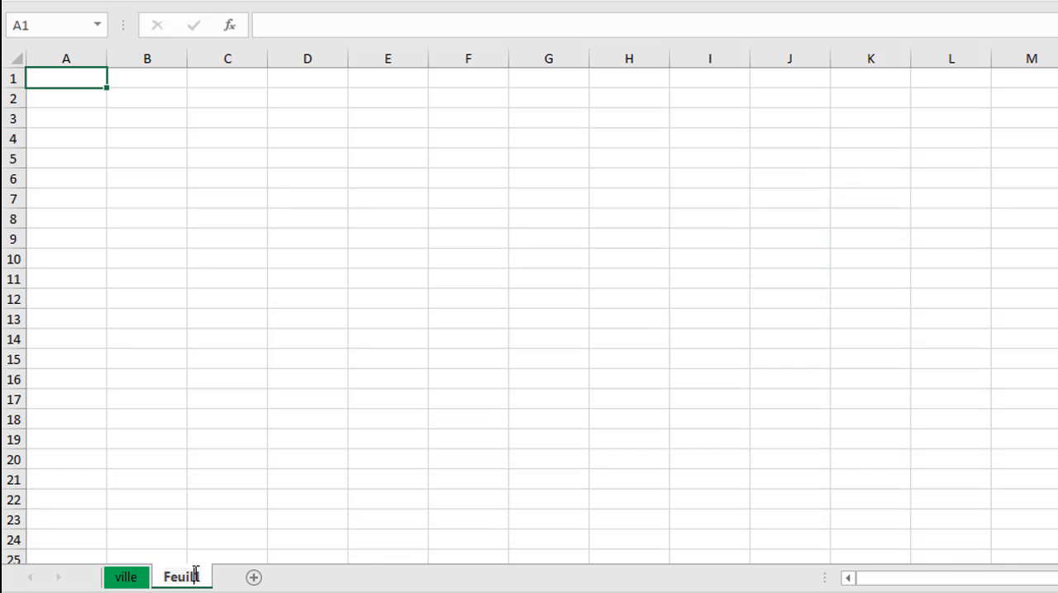
pyautogui.click(254, 578)
pyautogui.click(314, 578)
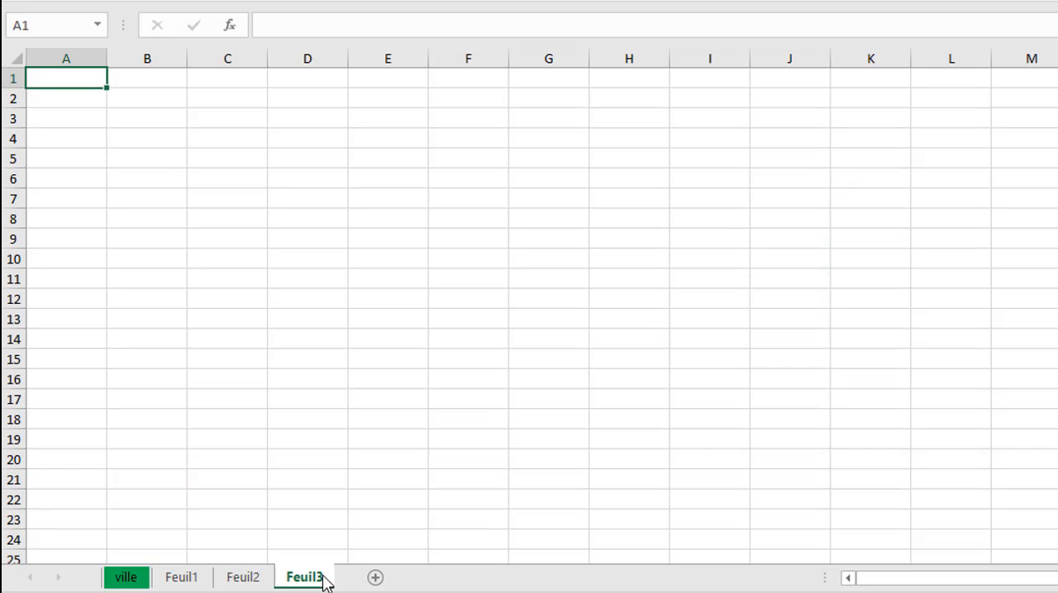
pyautogui.click(376, 579)
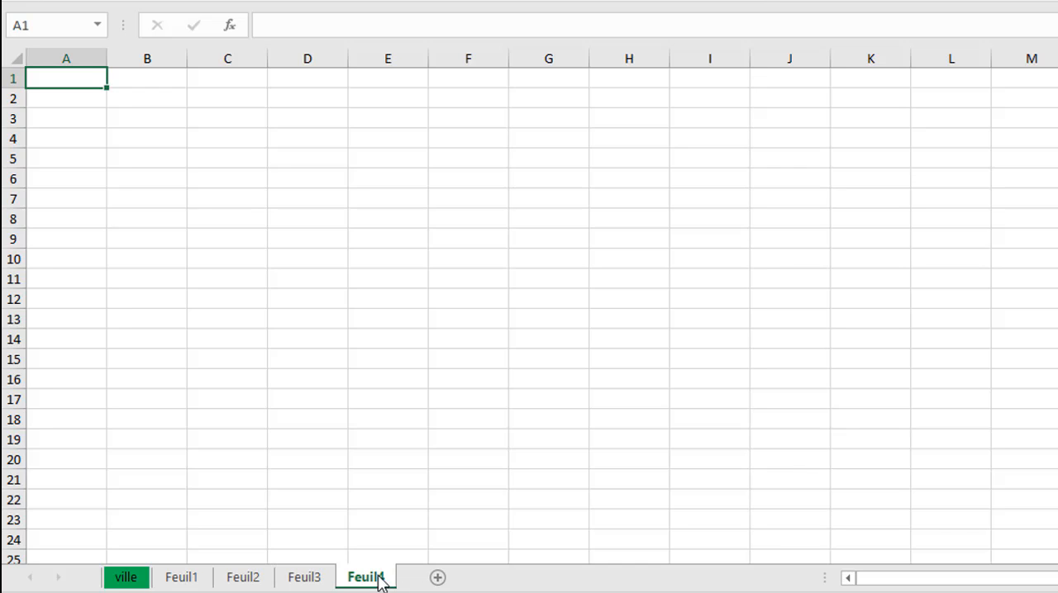
pyautogui.click(438, 578)
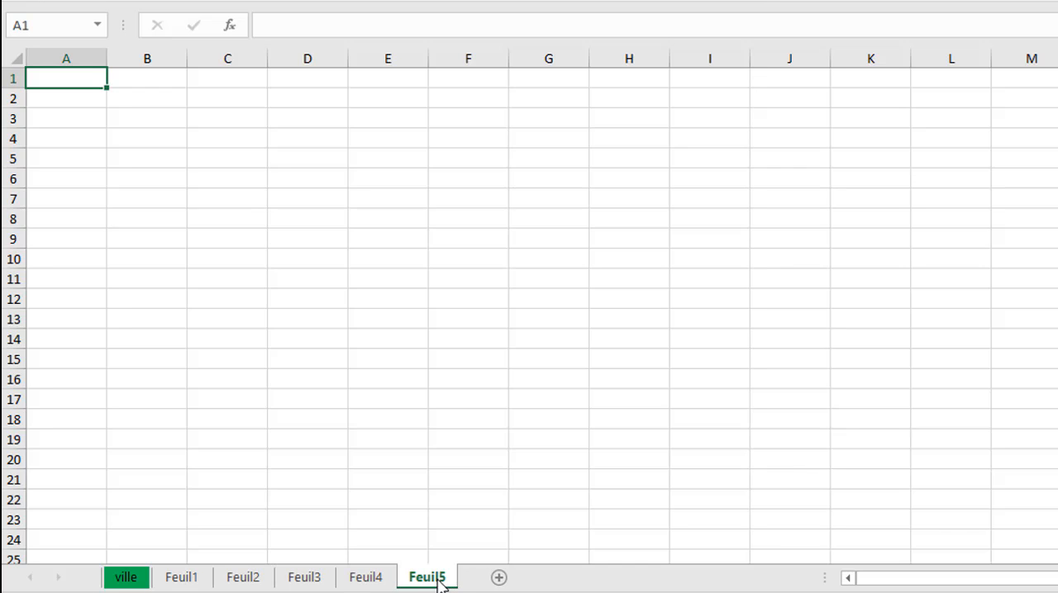
pyautogui.click(501, 579)
pyautogui.doubleClick(511, 581)
pyautogui.click(560, 577)
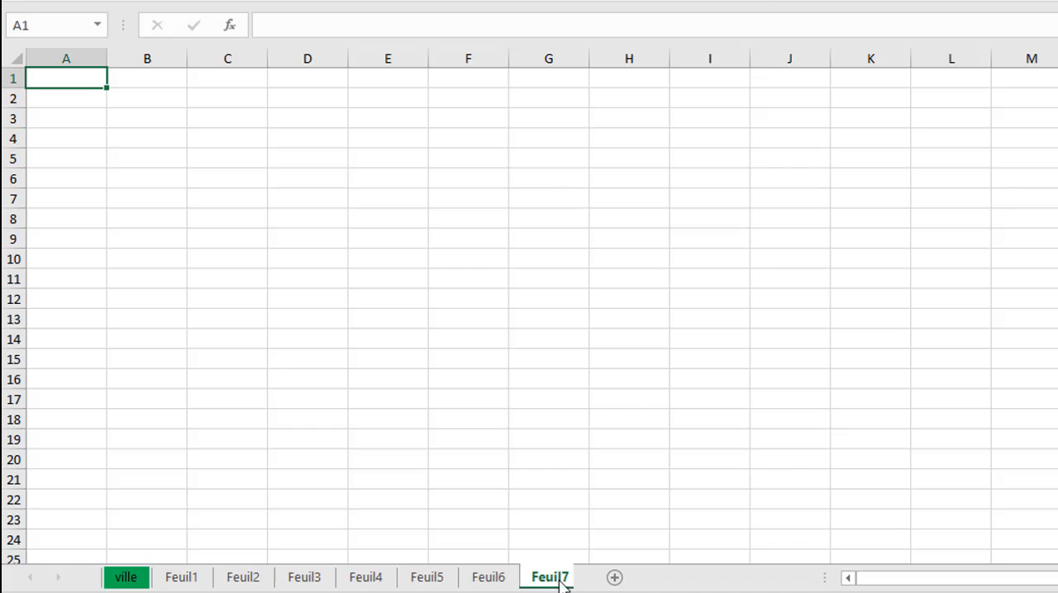
pyautogui.click(634, 580)
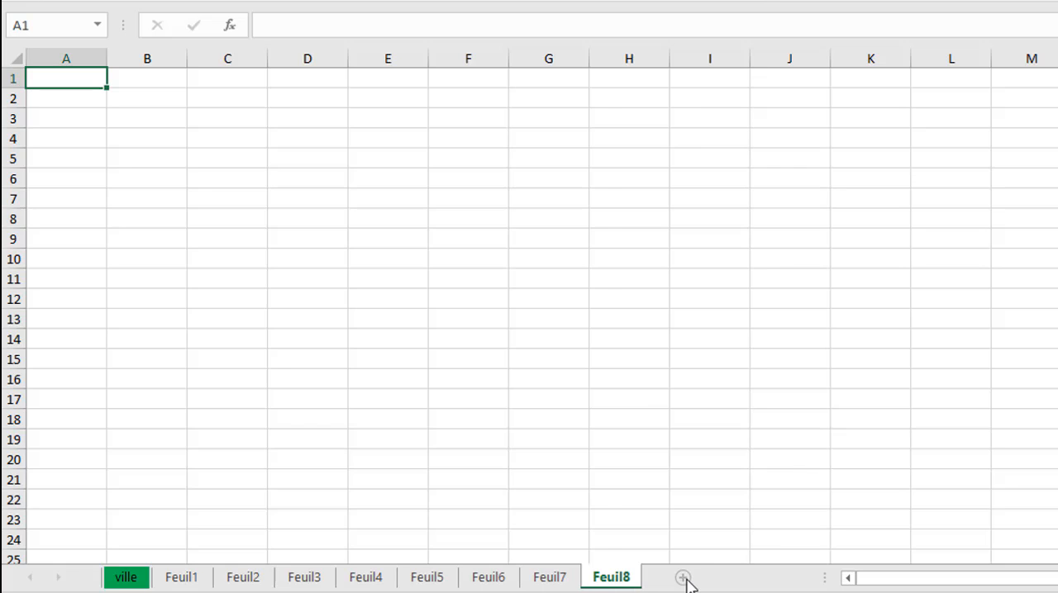
pyautogui.click(686, 581)
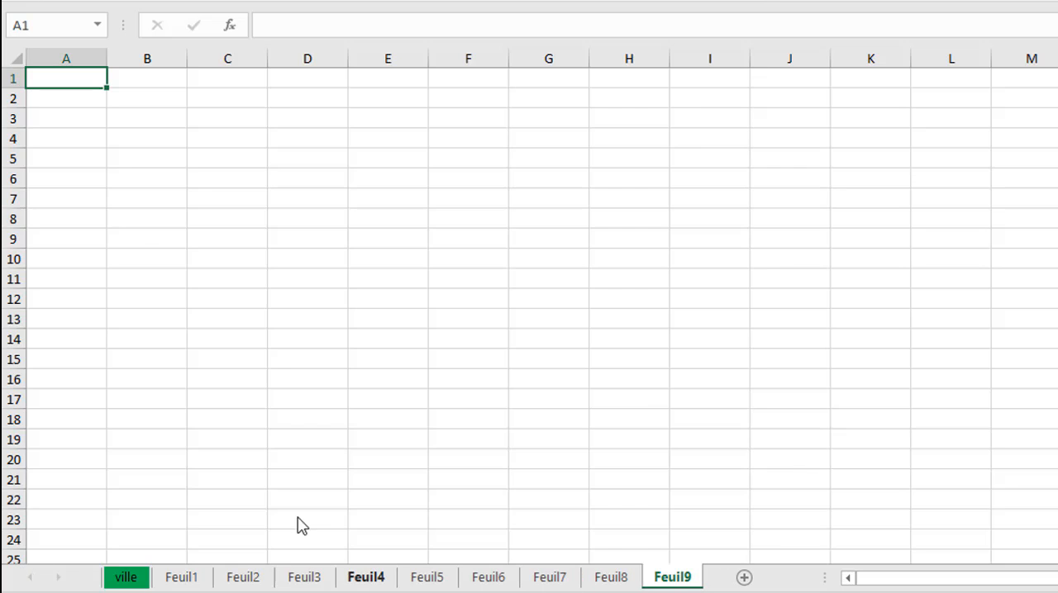
# Group all the workbook's sheets from the ville sheet and select cell B2 on them.
pyautogui.click(135, 577)
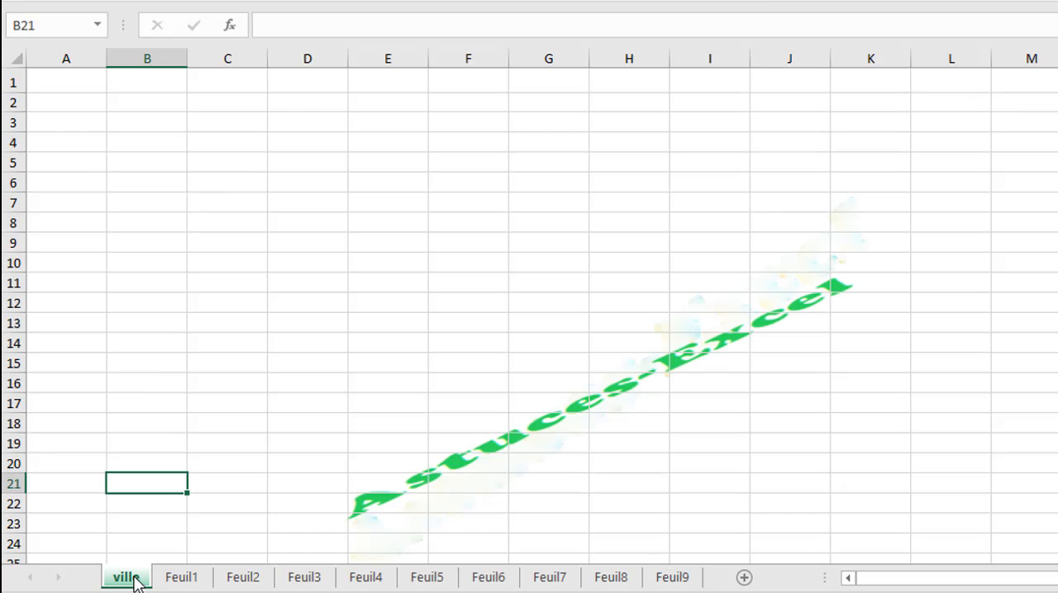
pyautogui.rightClick(134, 575)
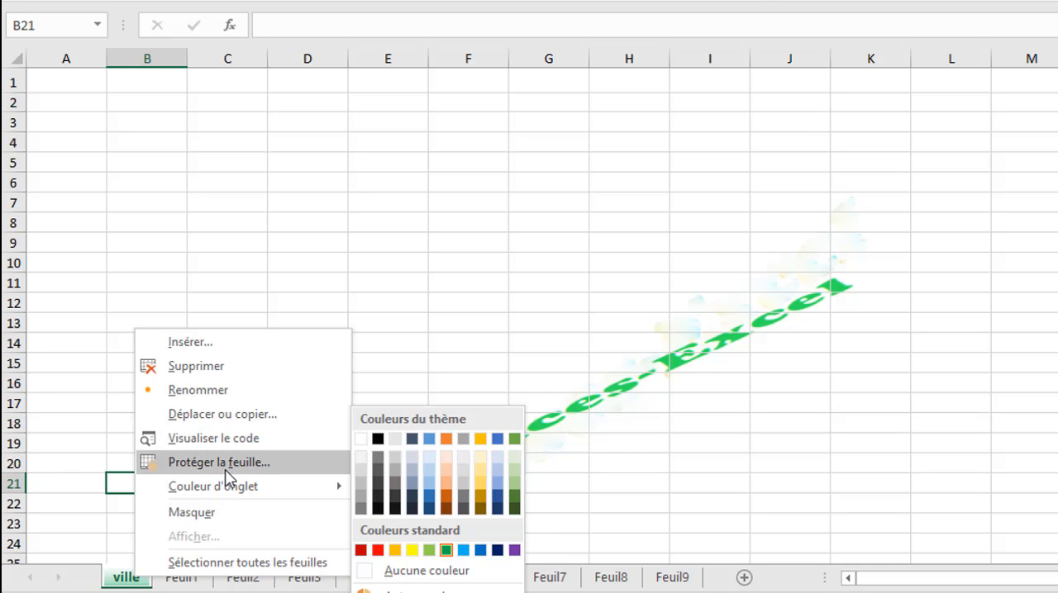
pyautogui.click(220, 562)
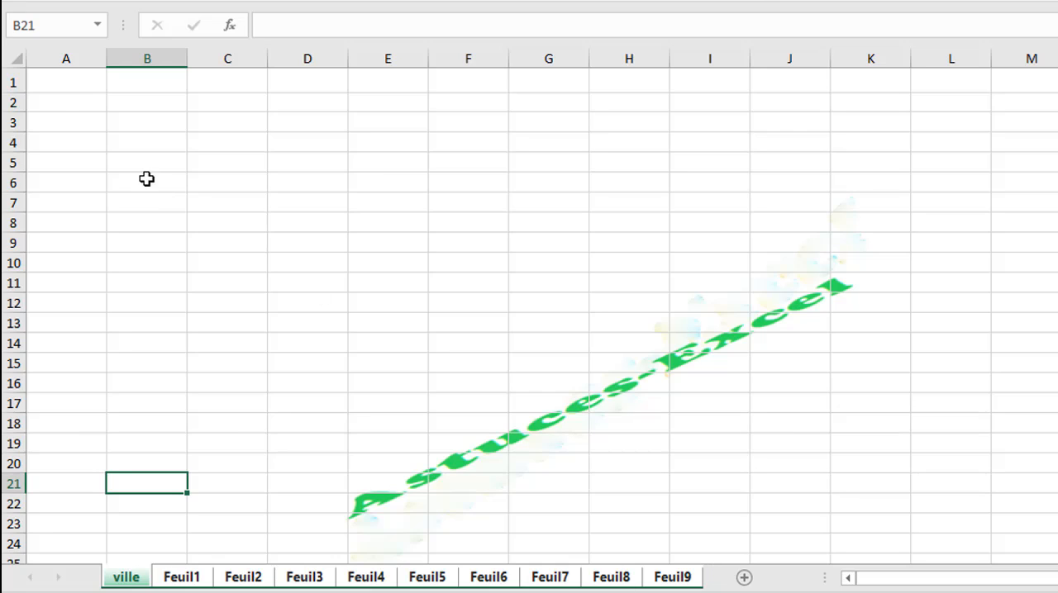
pyautogui.click(72, 85)
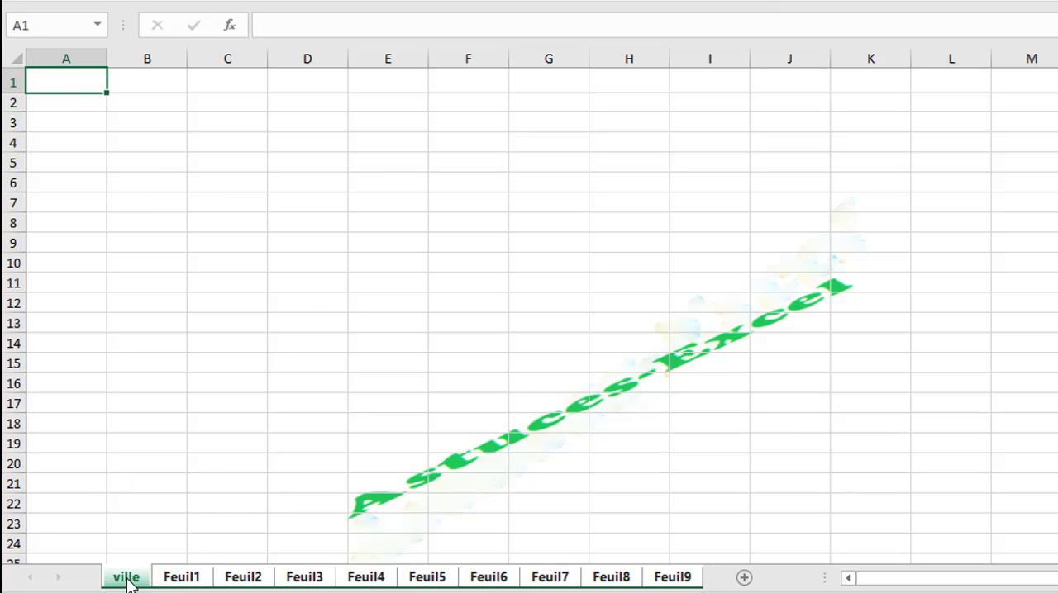
pyautogui.click(76, 100)
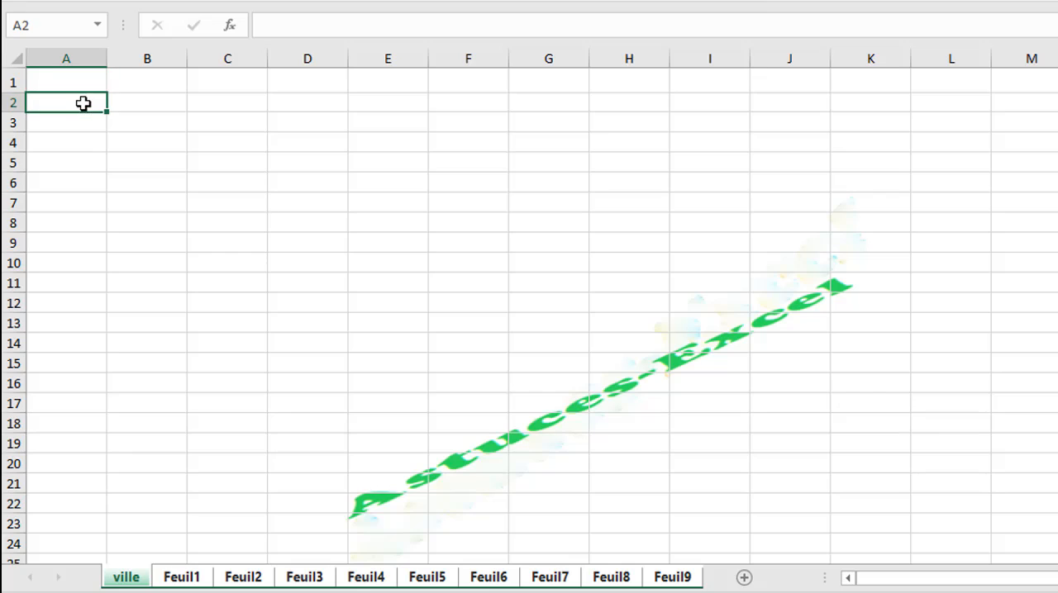
pyautogui.click(135, 105)
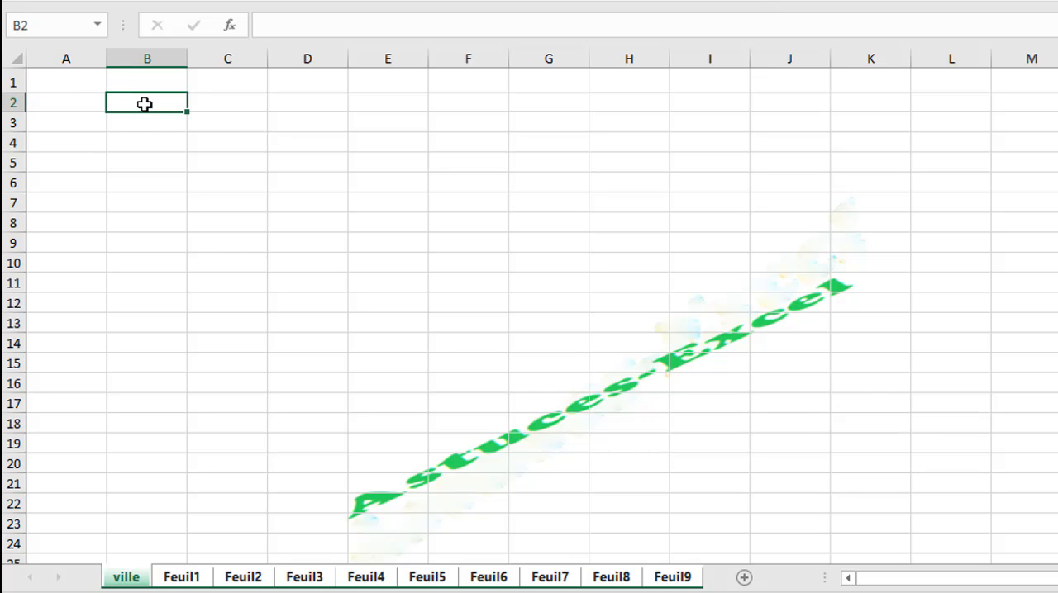
# Check the selected cell on sheets Feuil1, Feuil2, Feuil3, Feuil5 and Feuil7, and return to the ville sheet.
pyautogui.keyDown('ctrl'); pyautogui.click(197, 576); pyautogui.keyUp('ctrl')
pyautogui.click(246, 580)
pyautogui.click(307, 580)
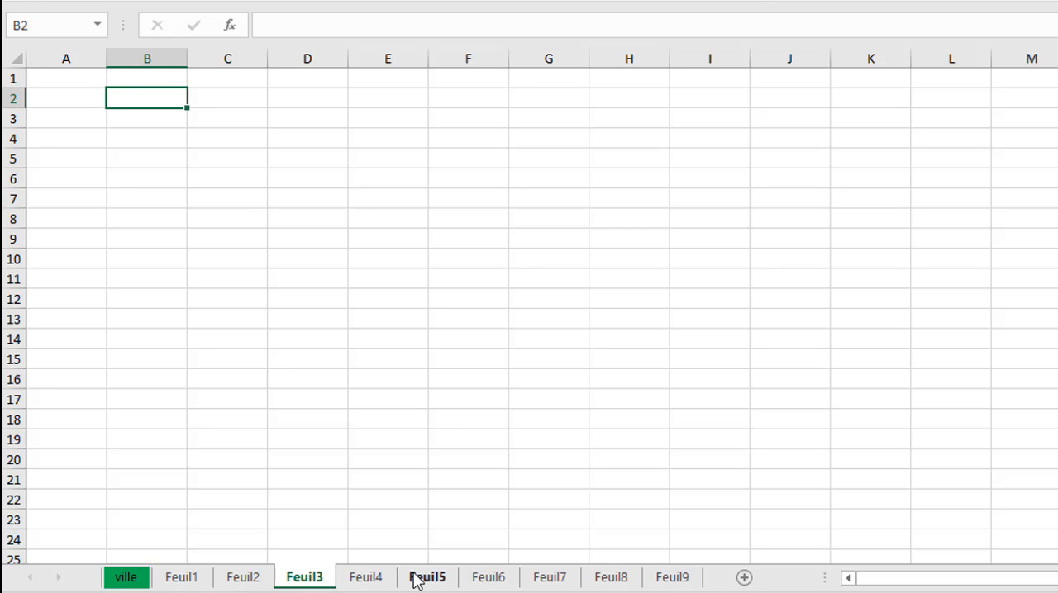
pyautogui.click(419, 580)
pyautogui.click(549, 579)
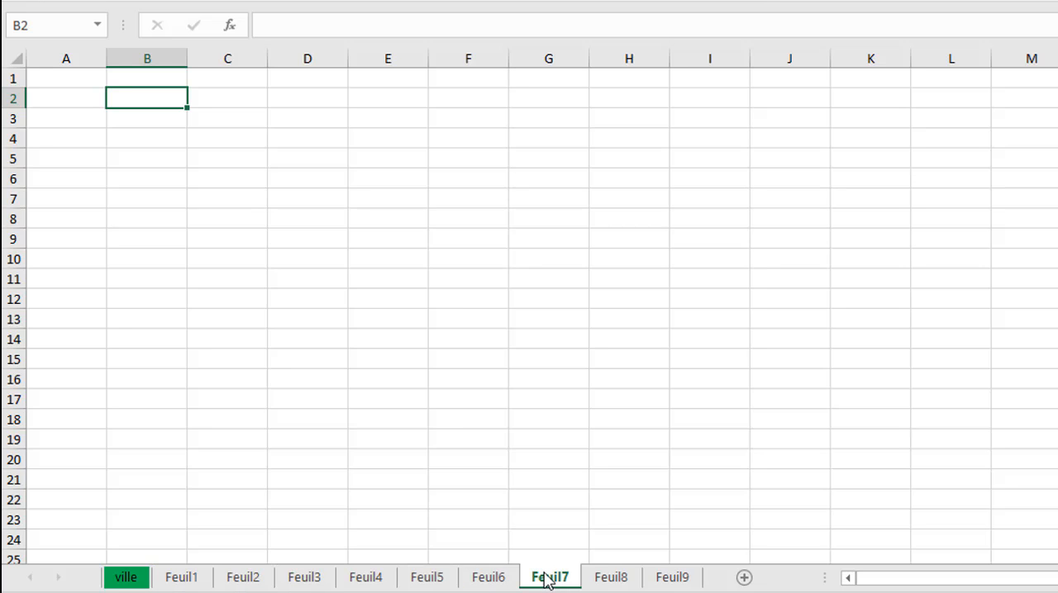
pyautogui.click(132, 579)
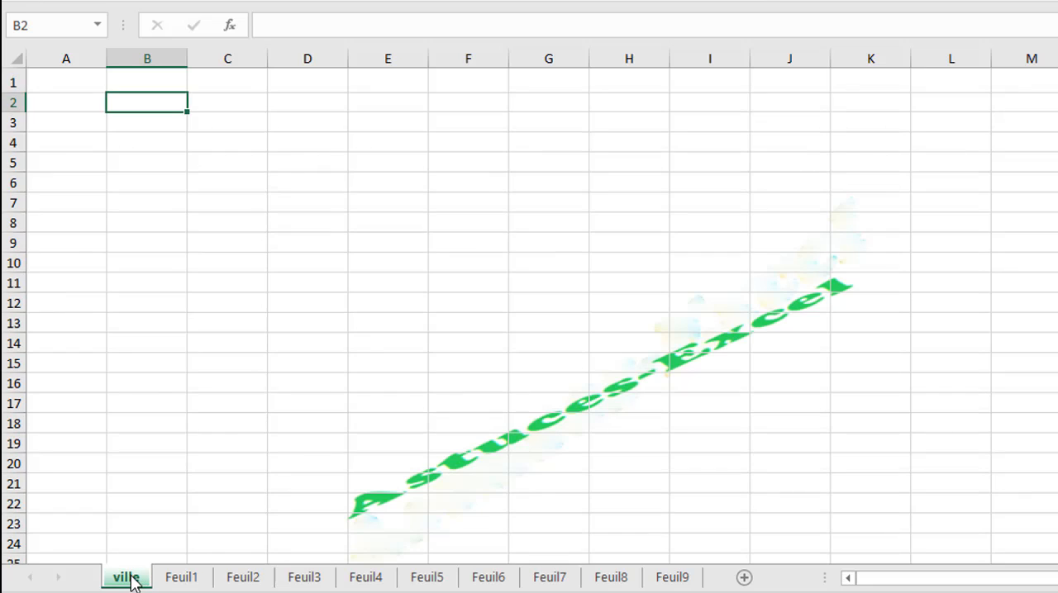
# Group all the sheets again and enter "ville" in cell B2.
pyautogui.rightClick(132, 579)
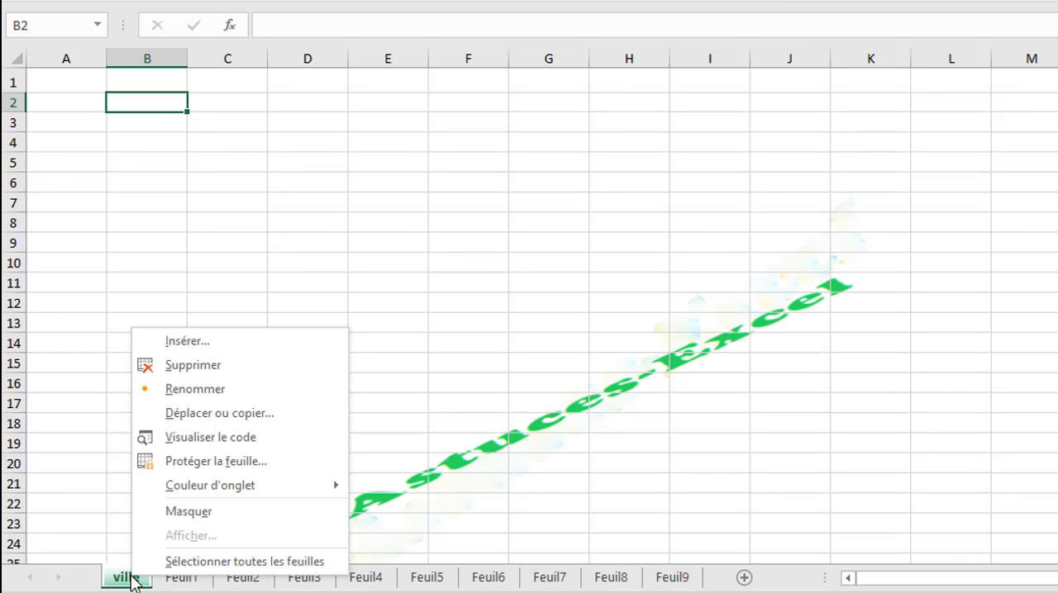
pyautogui.click(213, 562)
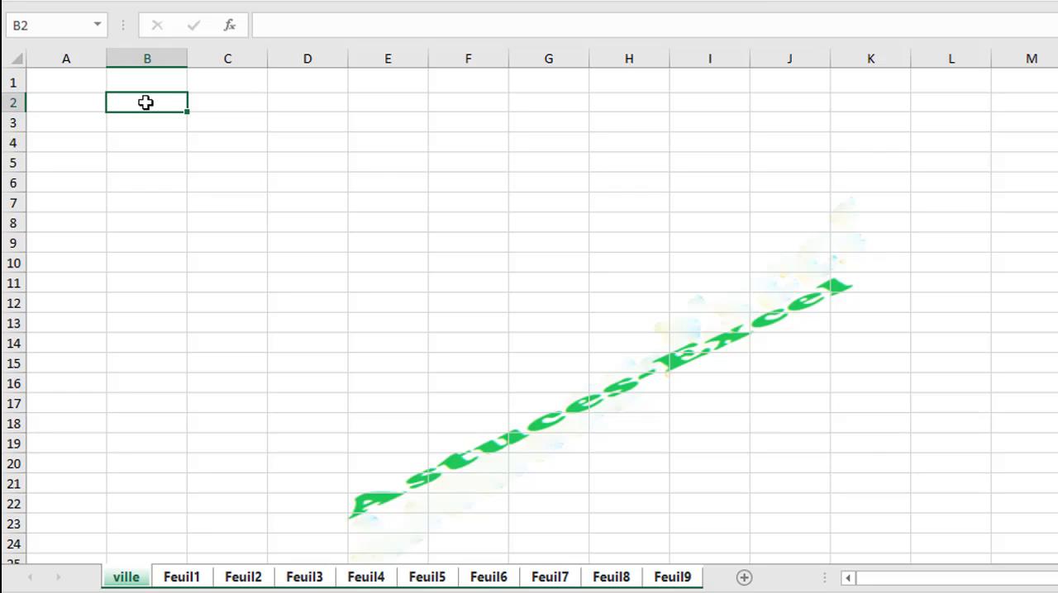
pyautogui.write('ville')
pyautogui.press('Return')
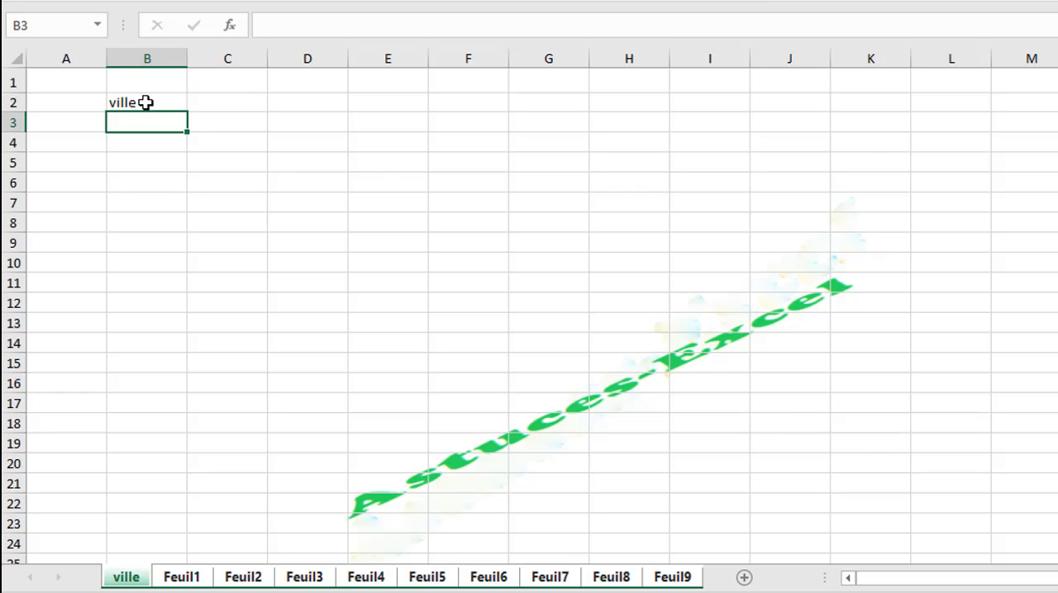
# Merge and center cells C2 to F2 beside the ville label.
pyautogui.click(170, 102)
pyautogui.moveTo(220, 102); pyautogui.dragTo(443, 109)
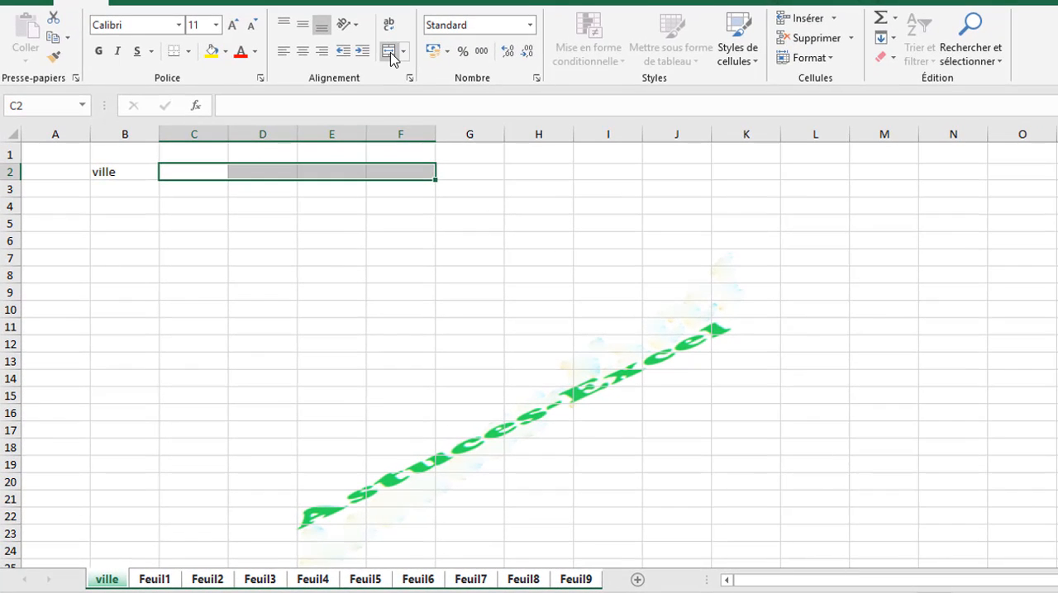
pyautogui.click(445, 0)
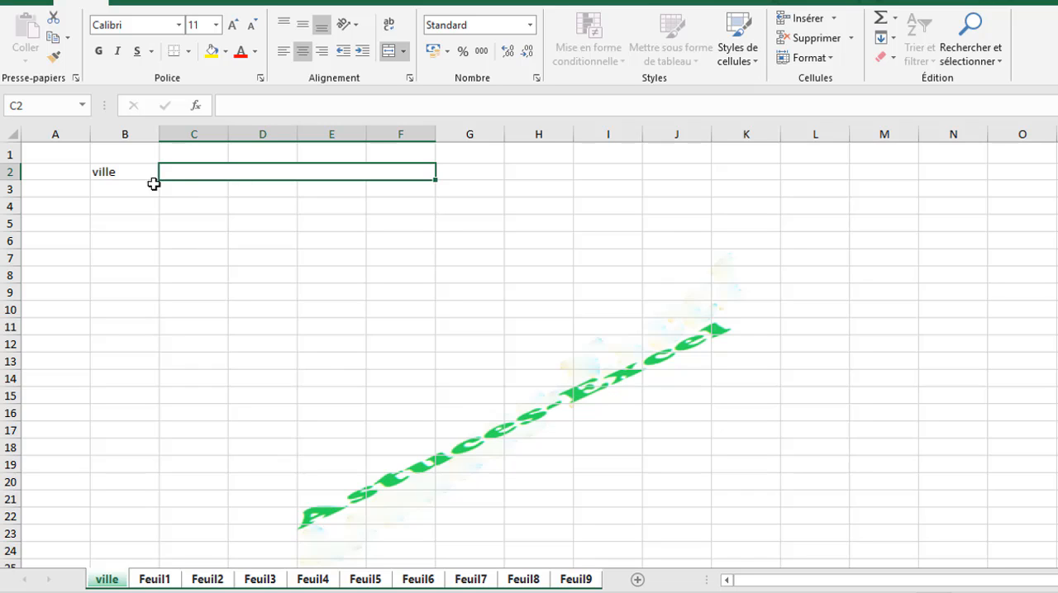
# Enter the heading "PROUDUIT" in cell B4 and make it bold.
pyautogui.click(124, 206)
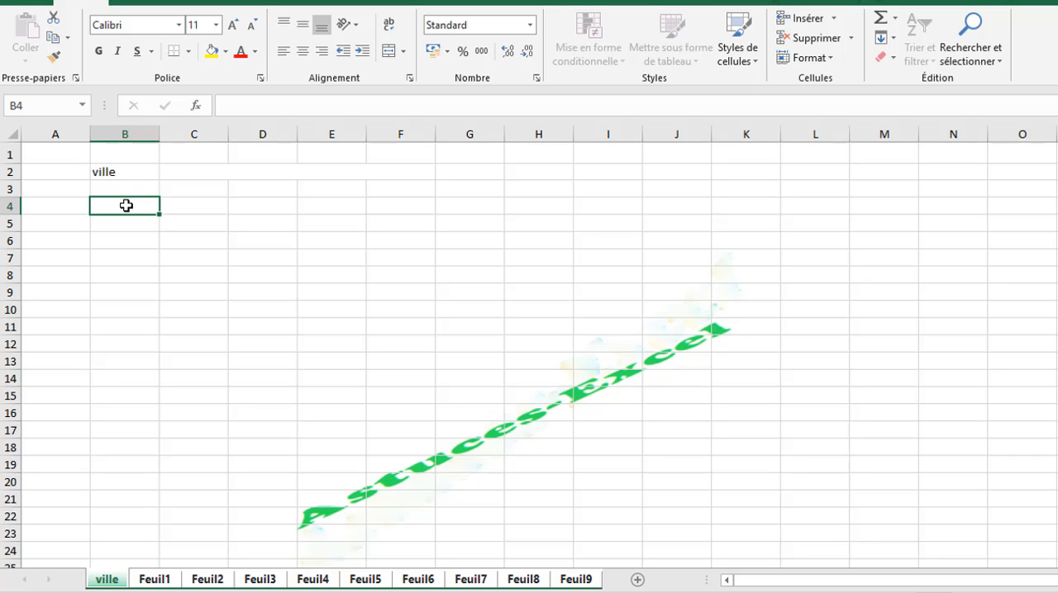
pyautogui.write('PROU')
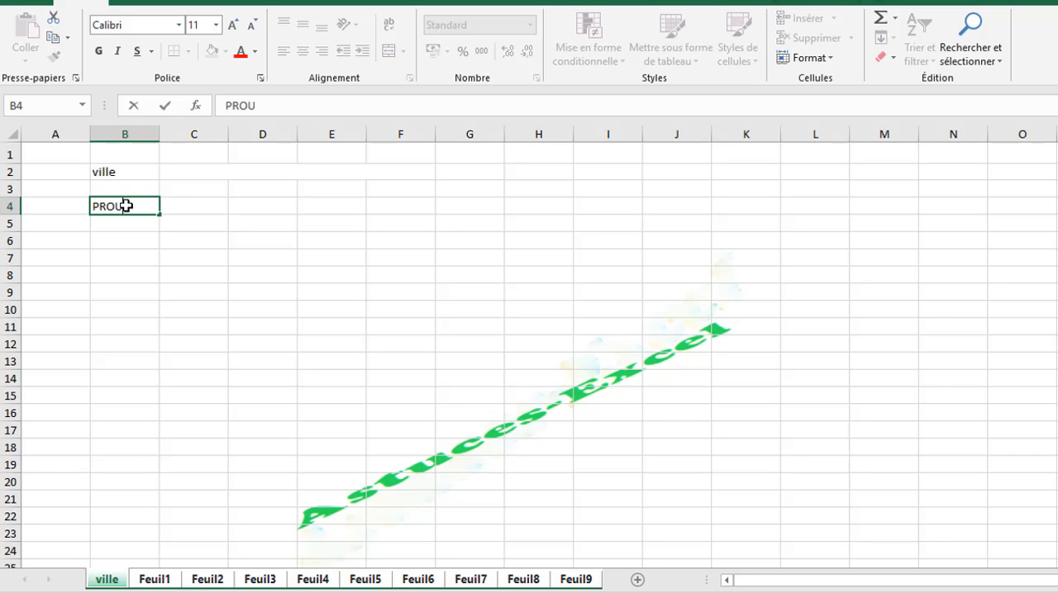
pyautogui.write('DUIT')
pyautogui.press('Tab')
pyautogui.click(124, 205)
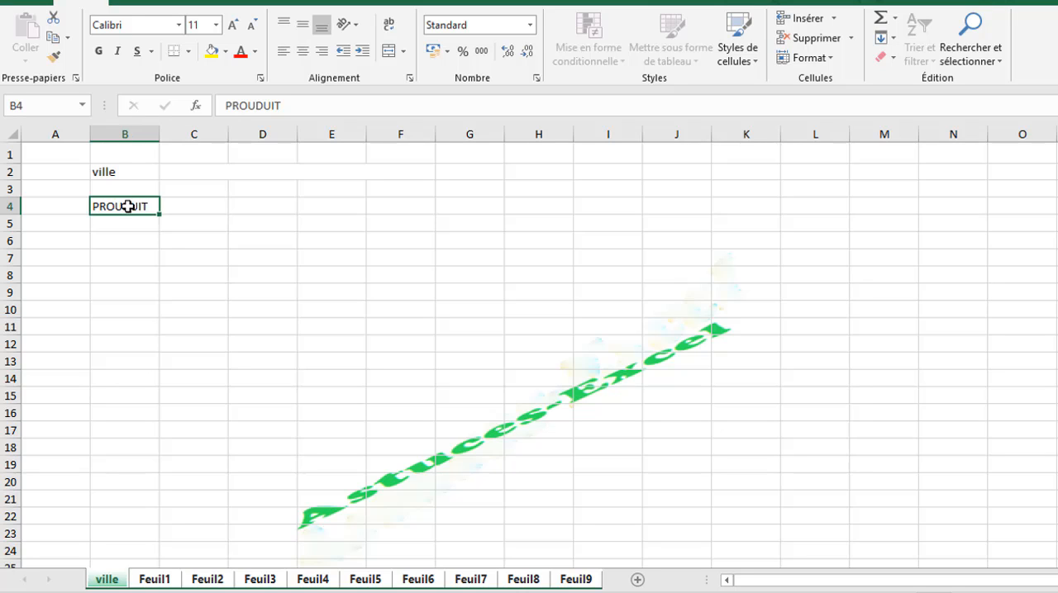
pyautogui.click(98, 50)
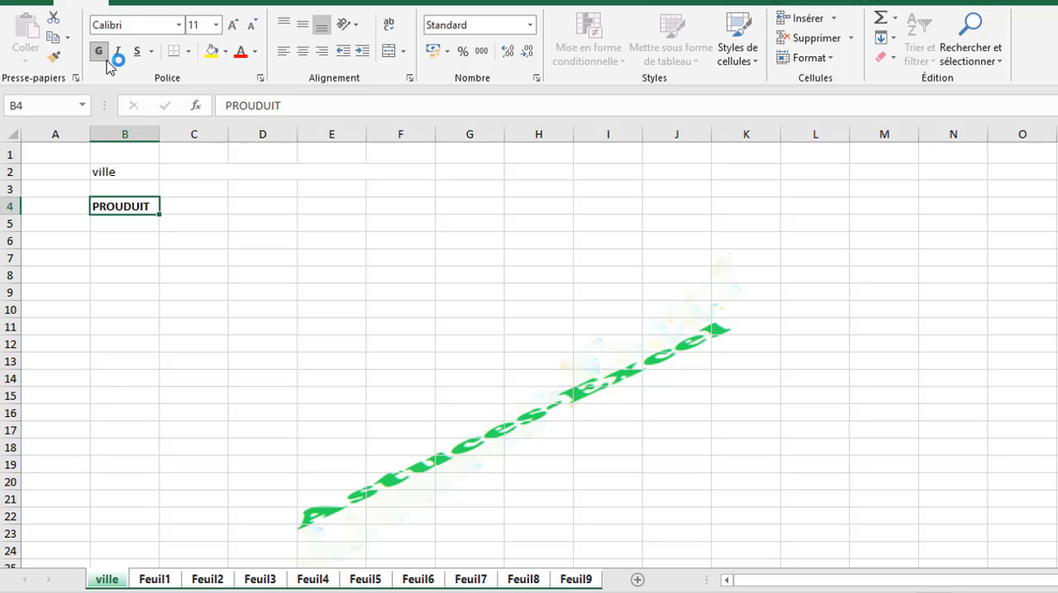
# Enter "1er trimestre" in cell C4 and fill the quarter series across to F4.
pyautogui.click(198, 208)
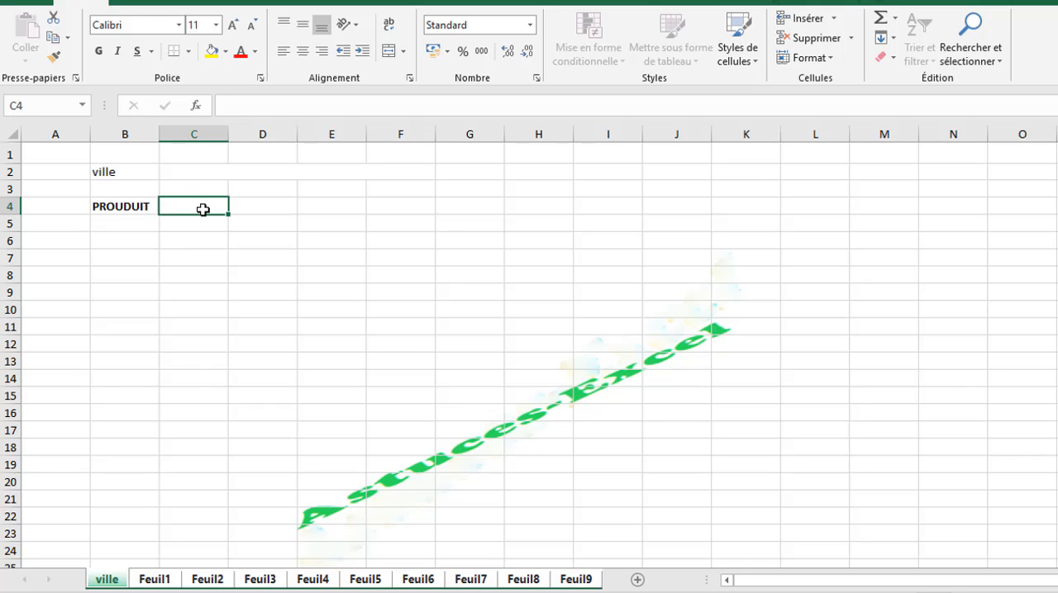
pyautogui.write('Q')
pyautogui.press('BackSpace')
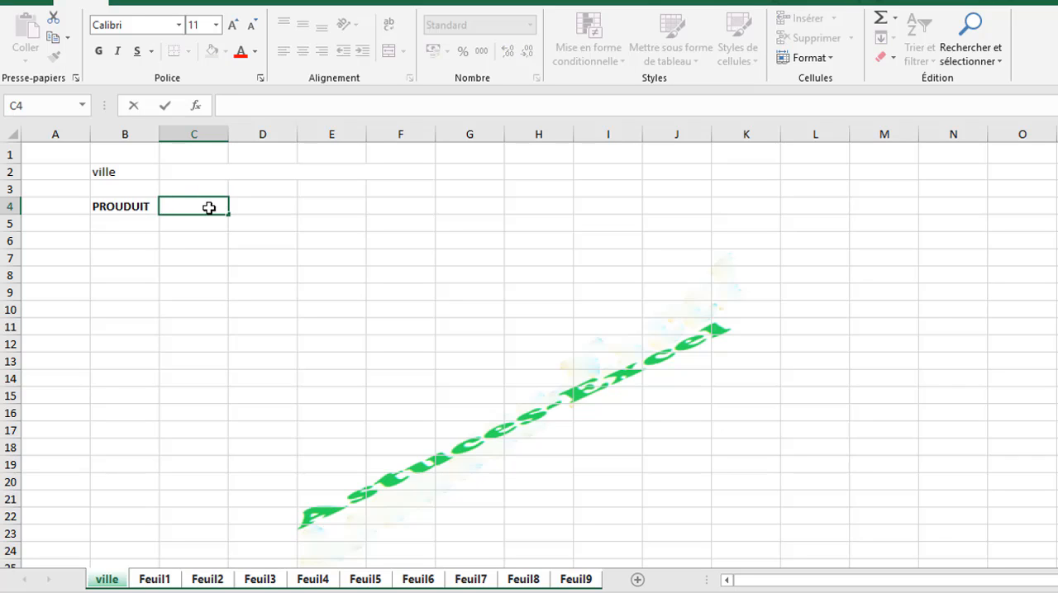
pyautogui.write('1er t')
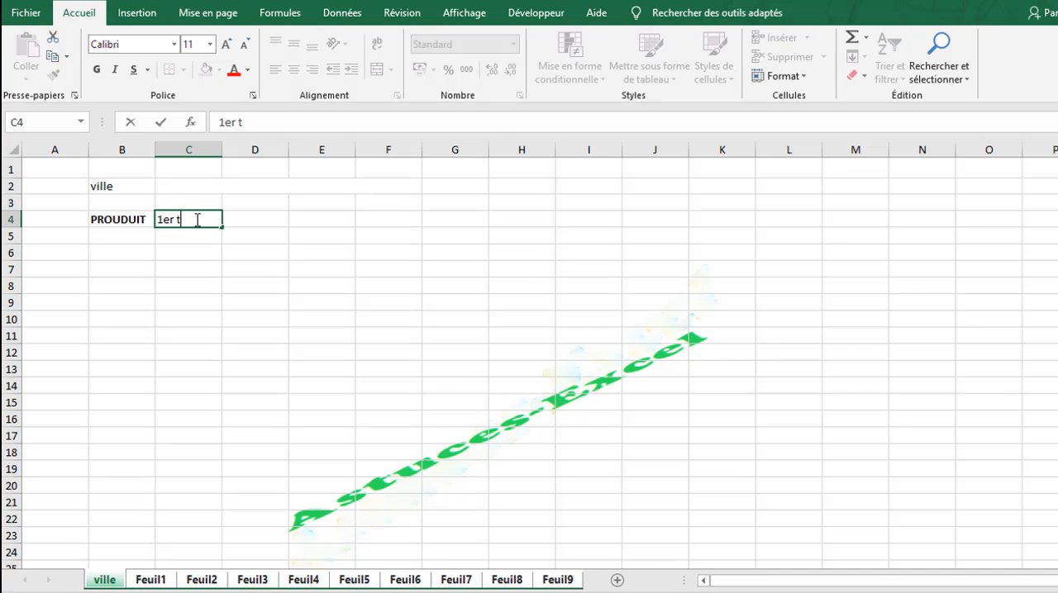
pyautogui.write('rimestre')
pyautogui.press('Return')
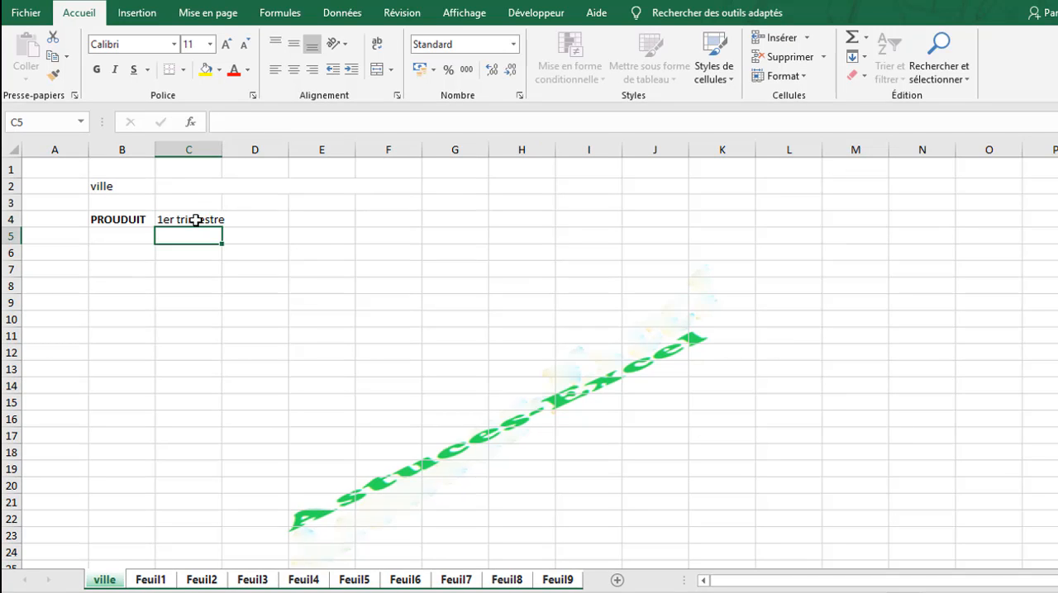
pyautogui.click(196, 220)
pyautogui.moveTo(222, 227); pyautogui.dragTo(417, 230)
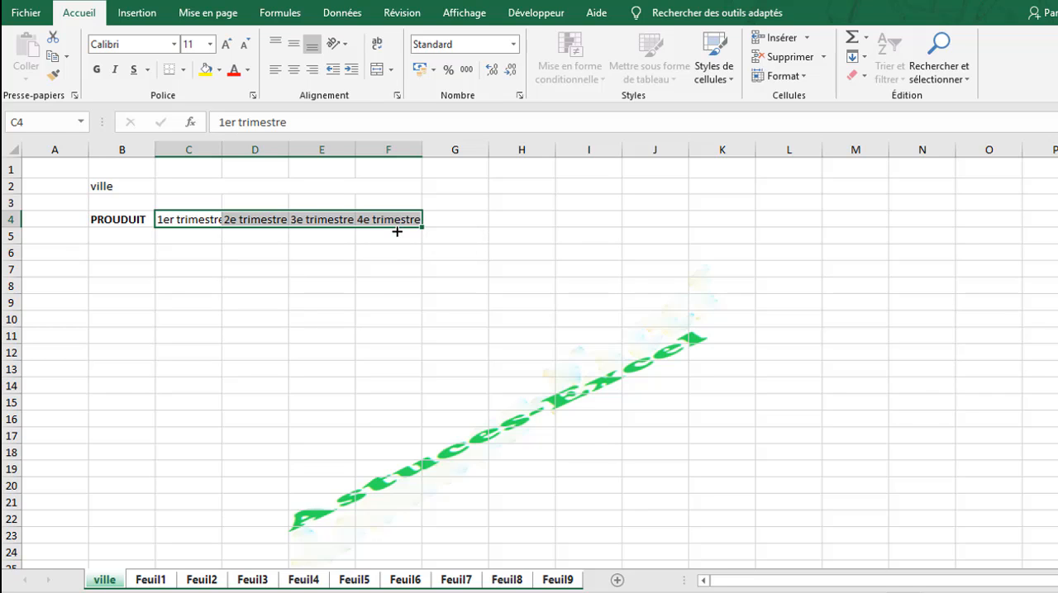
# Autofit columns C and D to the width of their quarter headings.
pyautogui.doubleClick(226, 153)
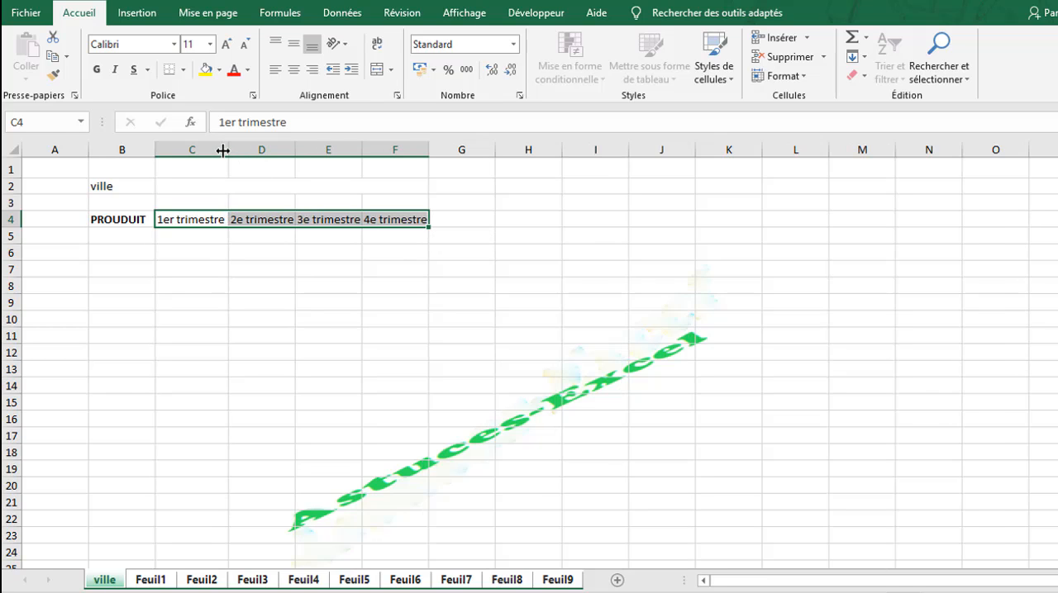
pyautogui.doubleClick(292, 147)
pyautogui.click(278, 290)
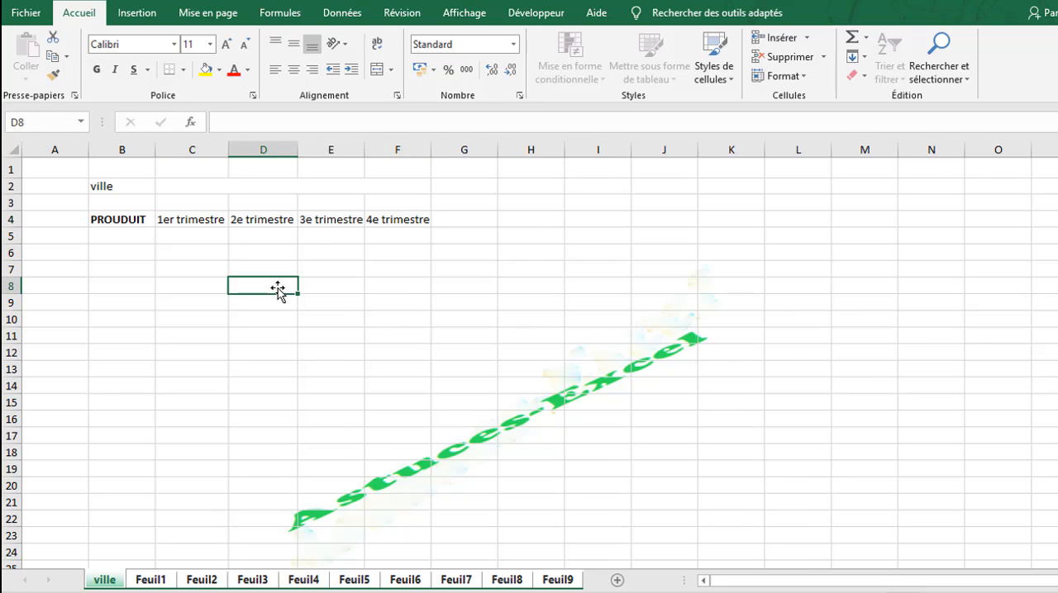
# Enter the products "Vin", "JUS", "Bierre" and "Eau" in cells B5 to B8.
pyautogui.click(129, 233)
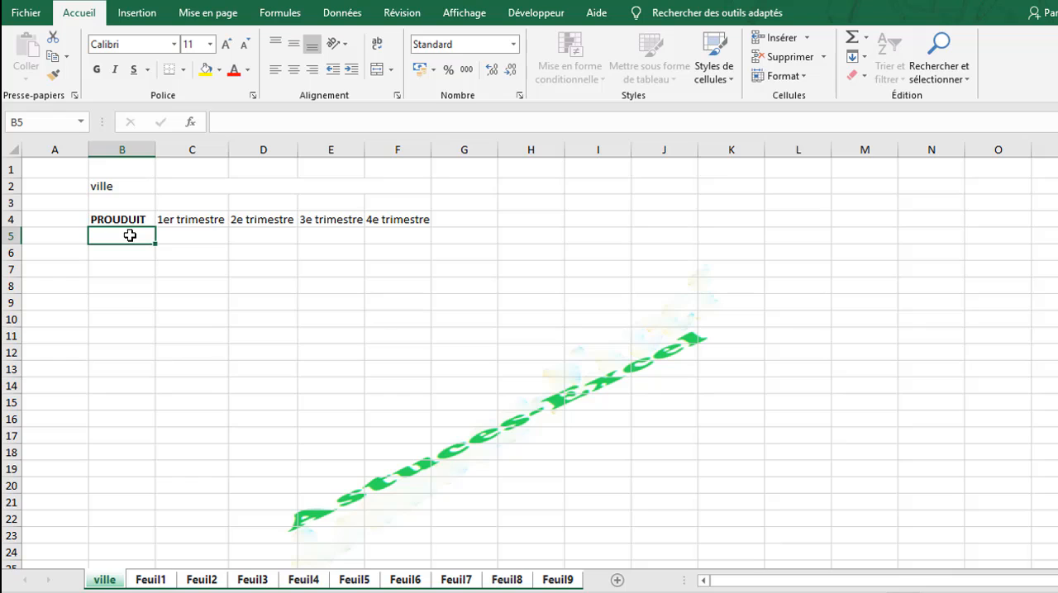
pyautogui.write('V')
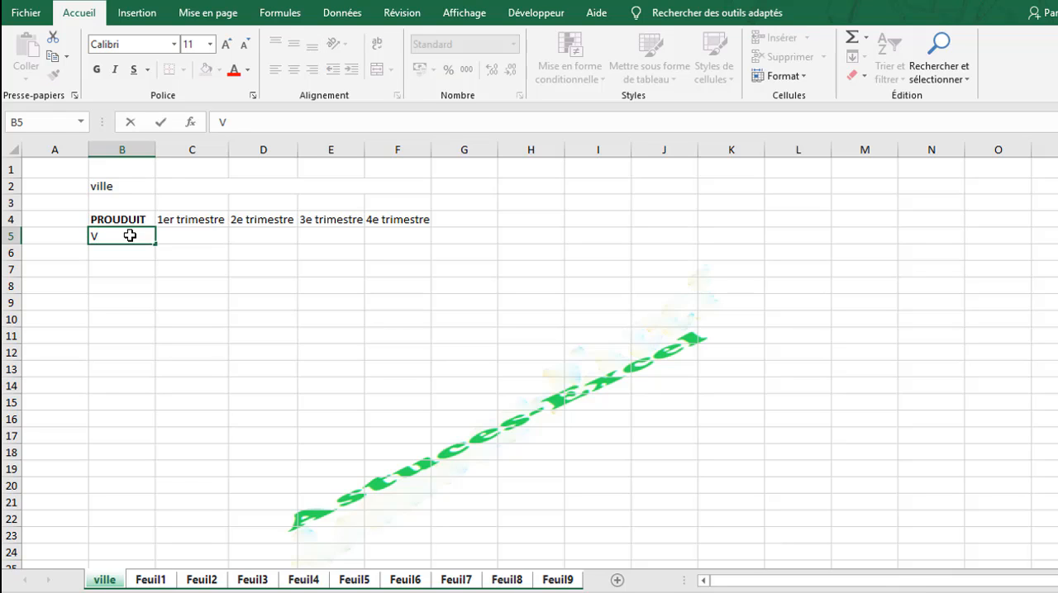
pyautogui.write('in')
pyautogui.press('Return')
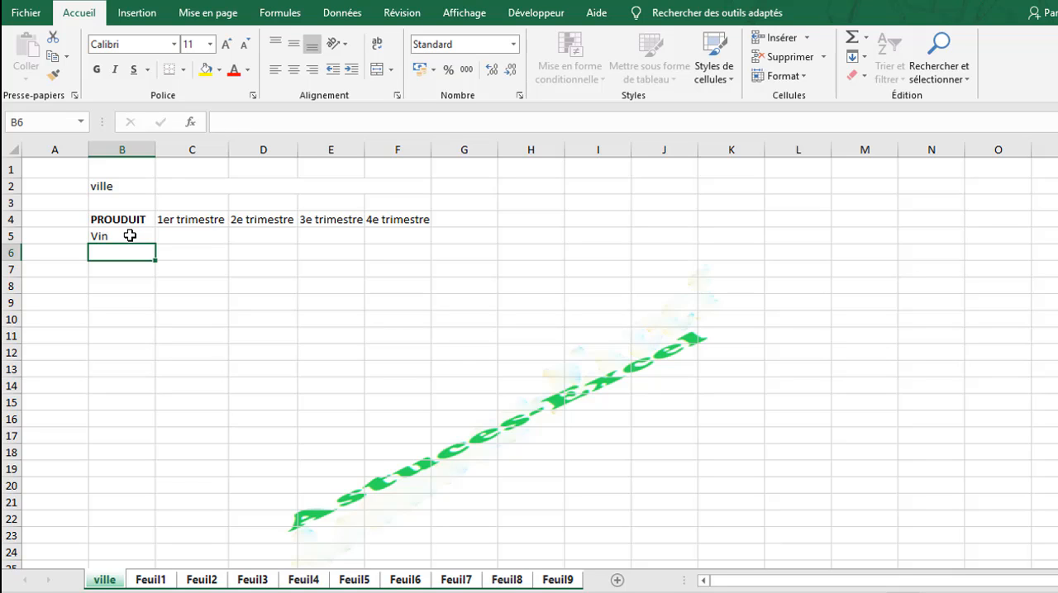
pyautogui.write('JUS')
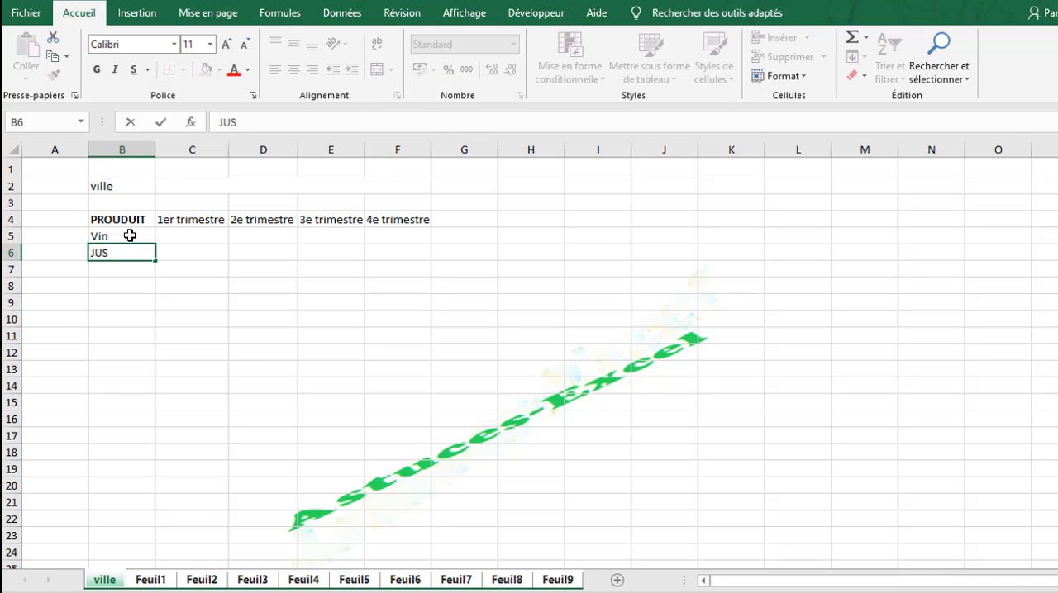
pyautogui.press('Return')
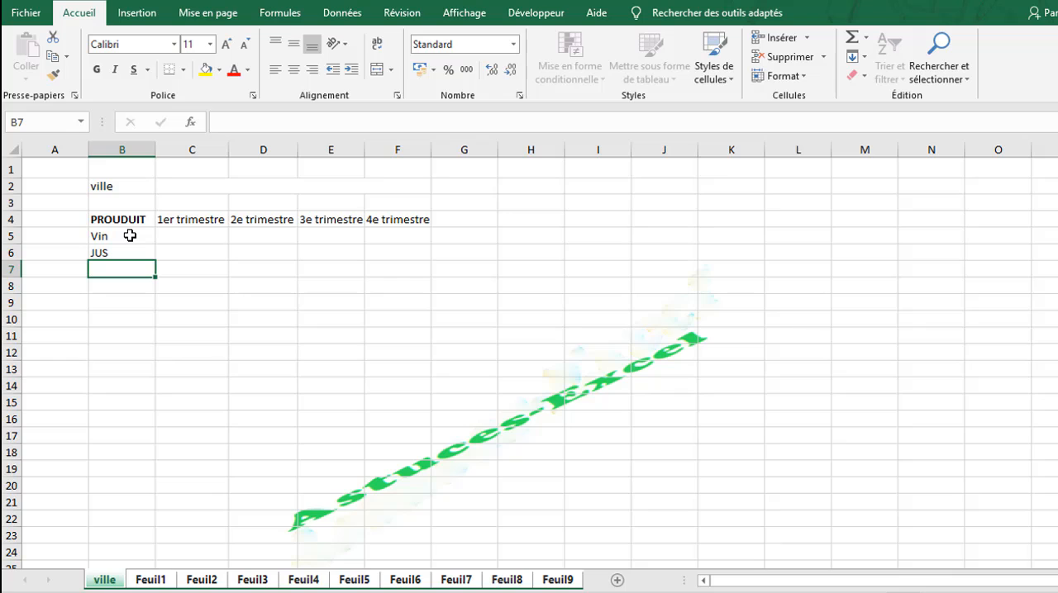
pyautogui.write('B')
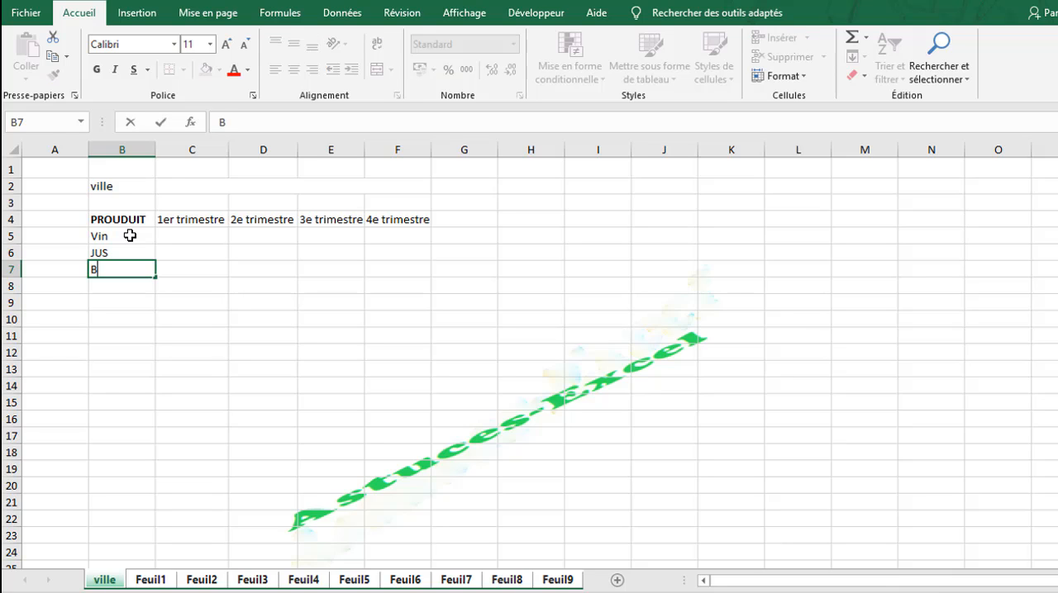
pyautogui.write('ierre')
pyautogui.press('Return')
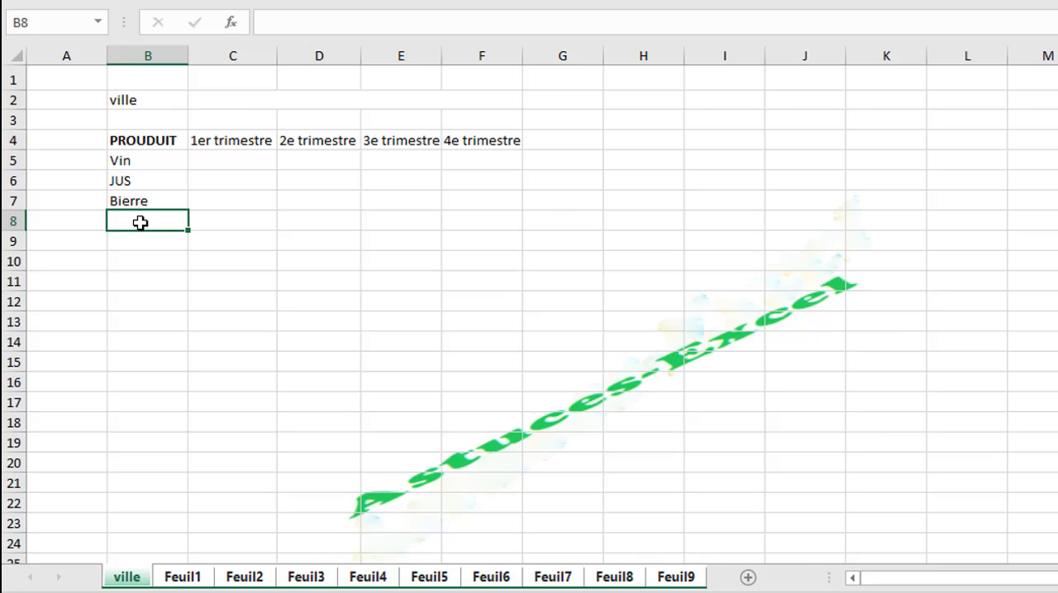
pyautogui.write('Eau')
pyautogui.press('Return')
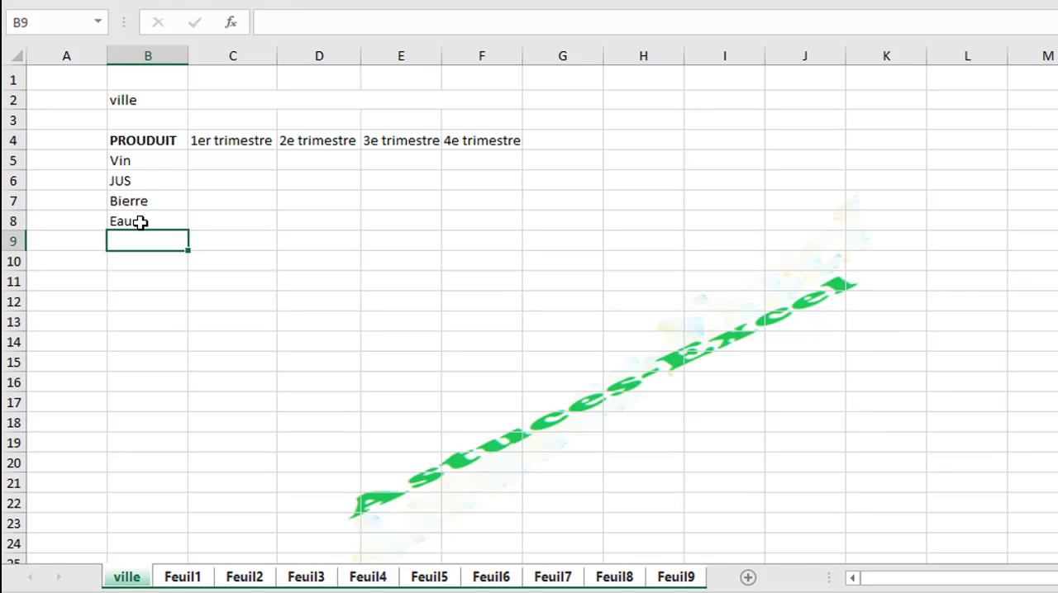
# Apply all borders to the product table in B4:F8.
pyautogui.moveTo(145, 101); pyautogui.dragTo(455, 216)
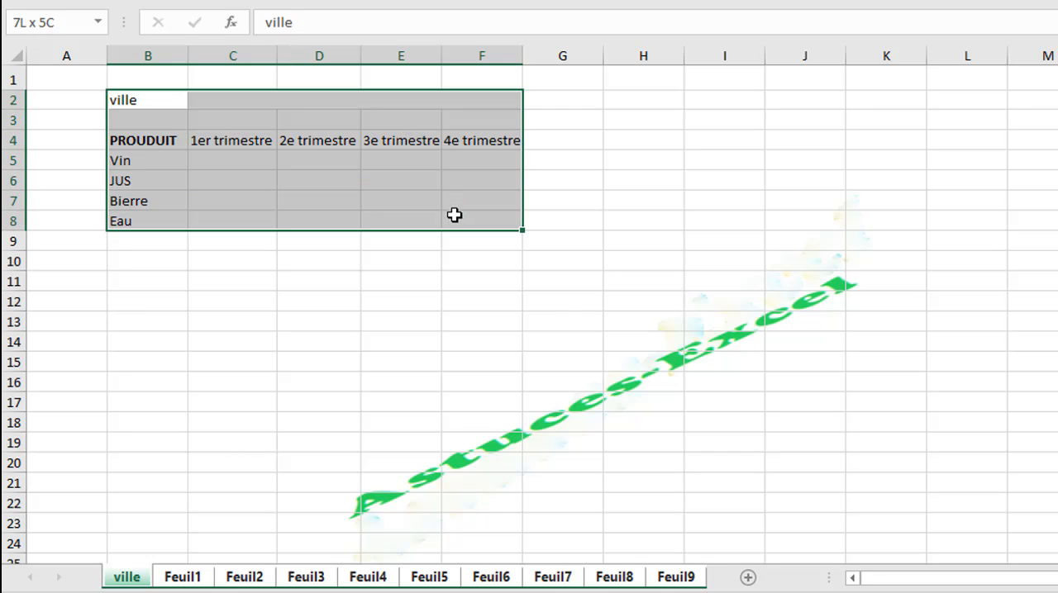
pyautogui.moveTo(137, 141); pyautogui.dragTo(511, 227)
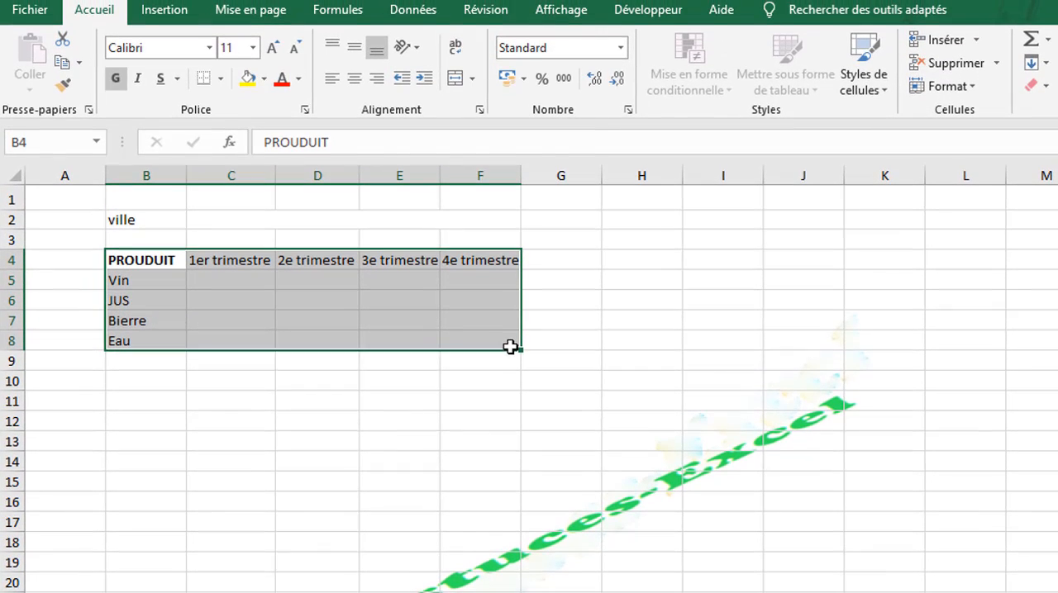
pyautogui.click(220, 79)
pyautogui.click(279, 253)
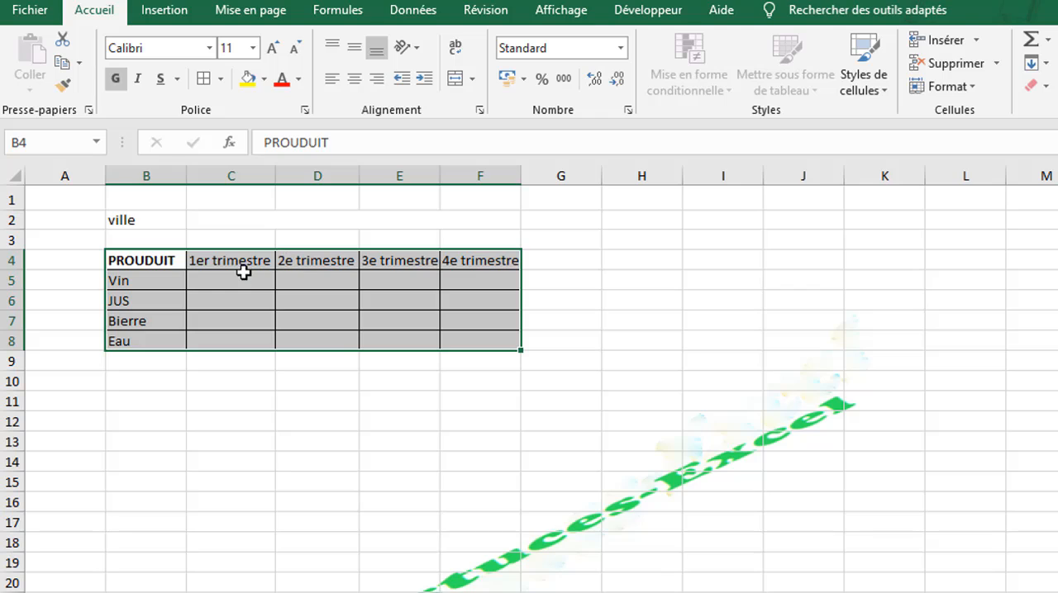
# Make the header row B4:F4 bold at font size 12 and widen columns C to F to fit the headings.
pyautogui.moveTo(172, 261); pyautogui.dragTo(506, 261)
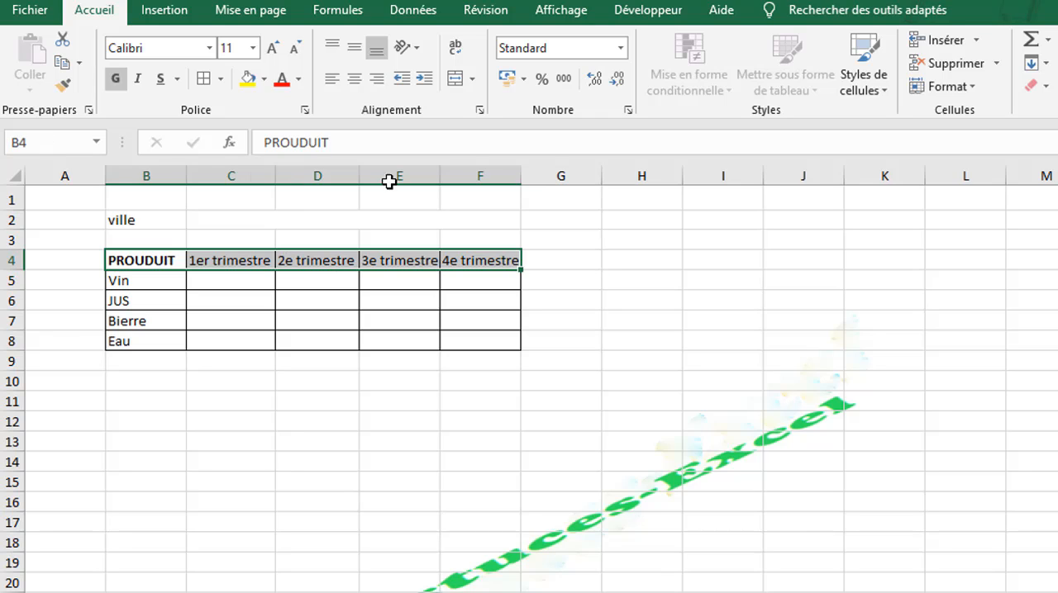
pyautogui.click(116, 78)
pyautogui.click(115, 78)
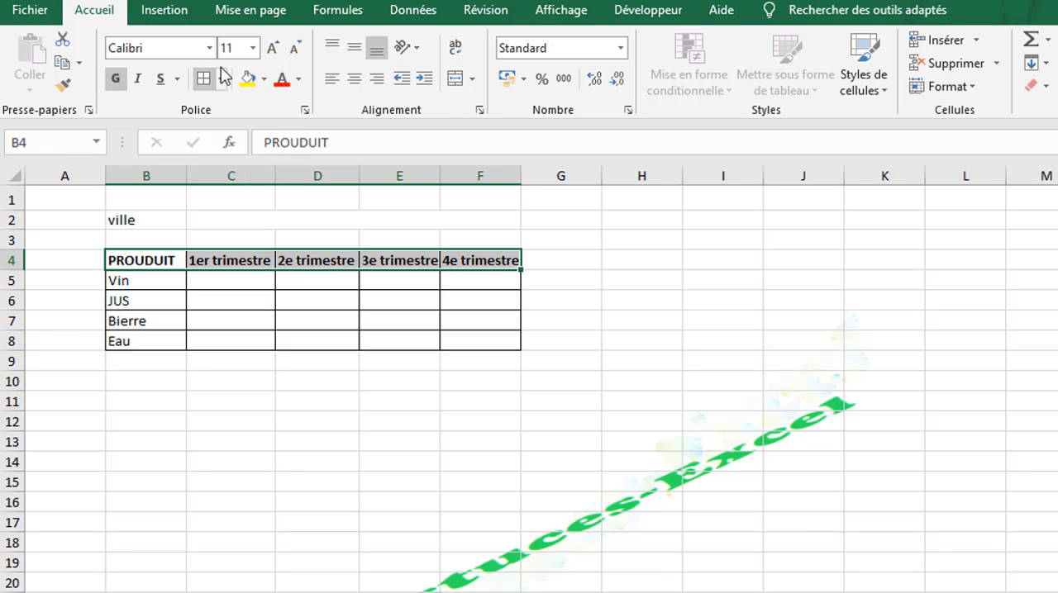
pyautogui.click(270, 50)
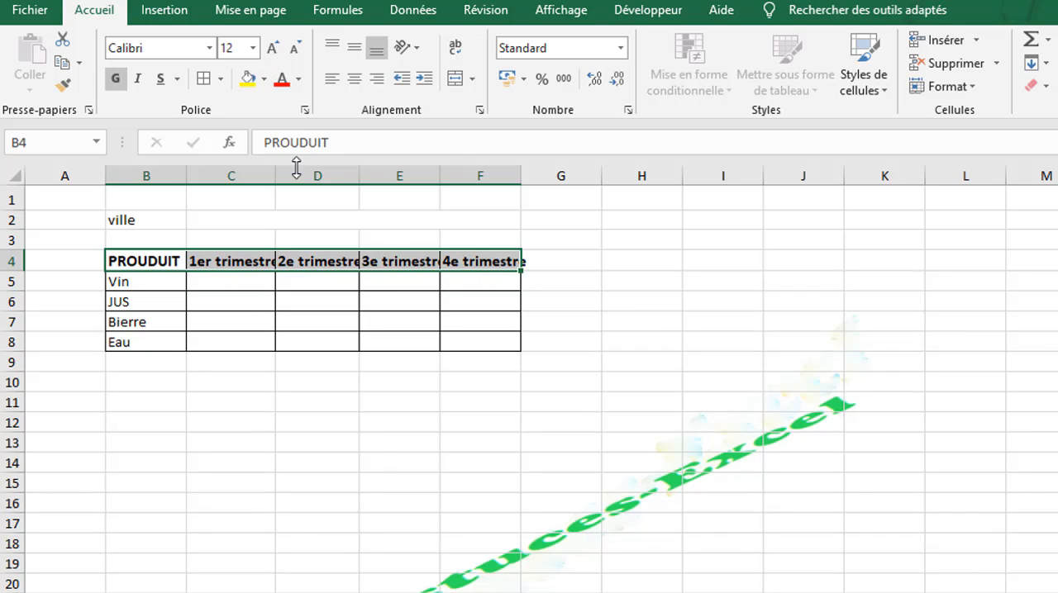
pyautogui.moveTo(245, 173); pyautogui.dragTo(466, 191)
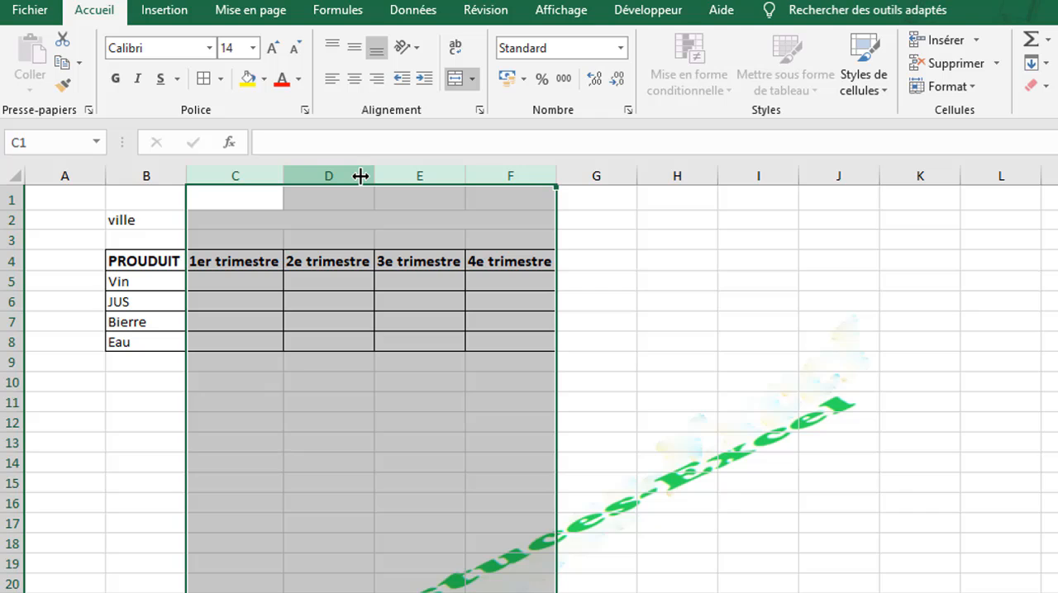
pyautogui.click(241, 279)
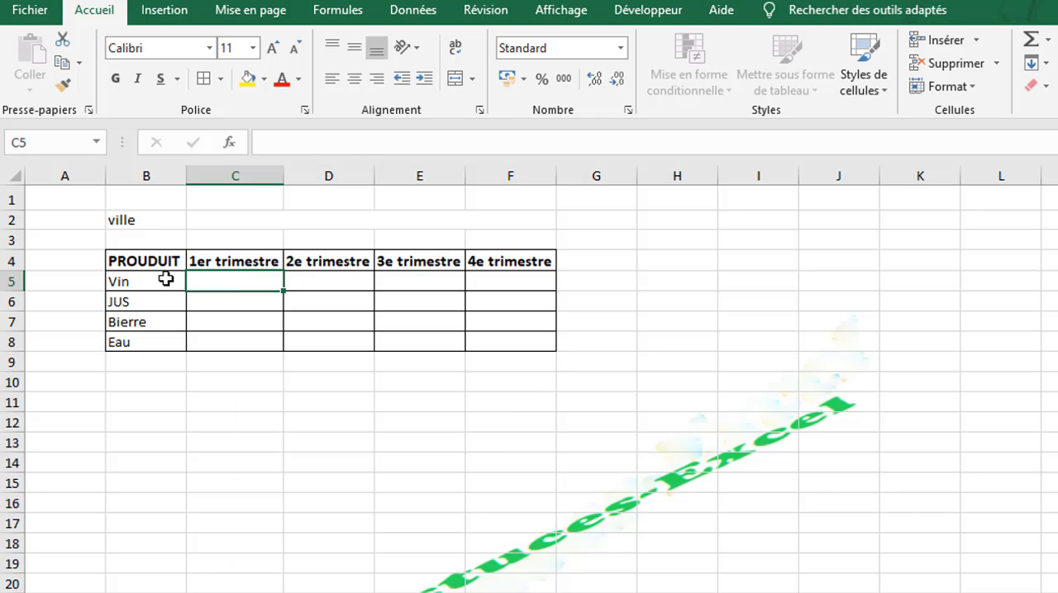
# Try light blue text on a light blue fill for the product names in B5:B8.
pyautogui.moveTo(165, 280); pyautogui.dragTo(159, 337)
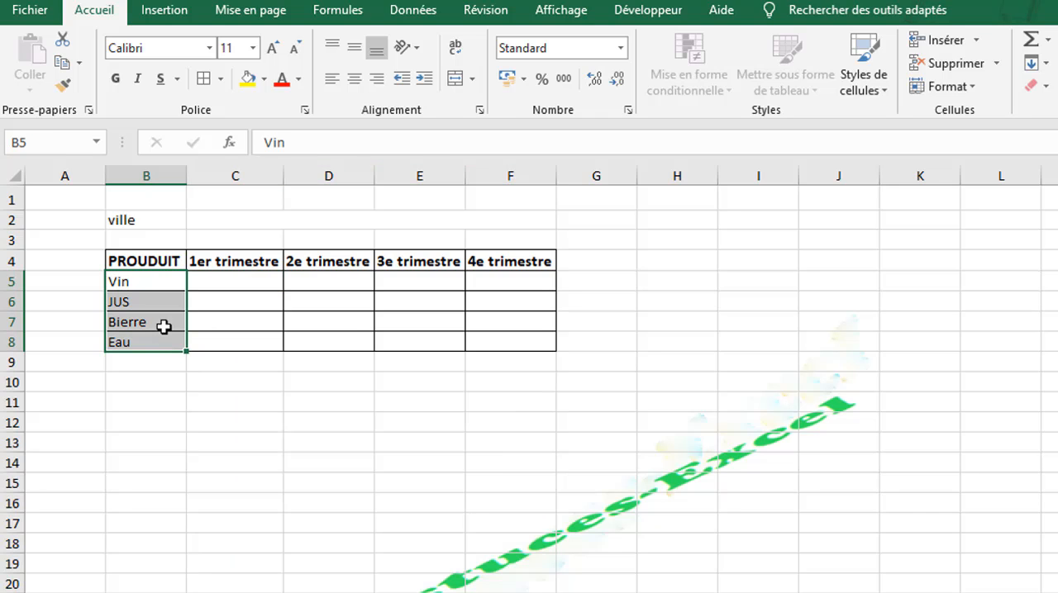
pyautogui.click(298, 79)
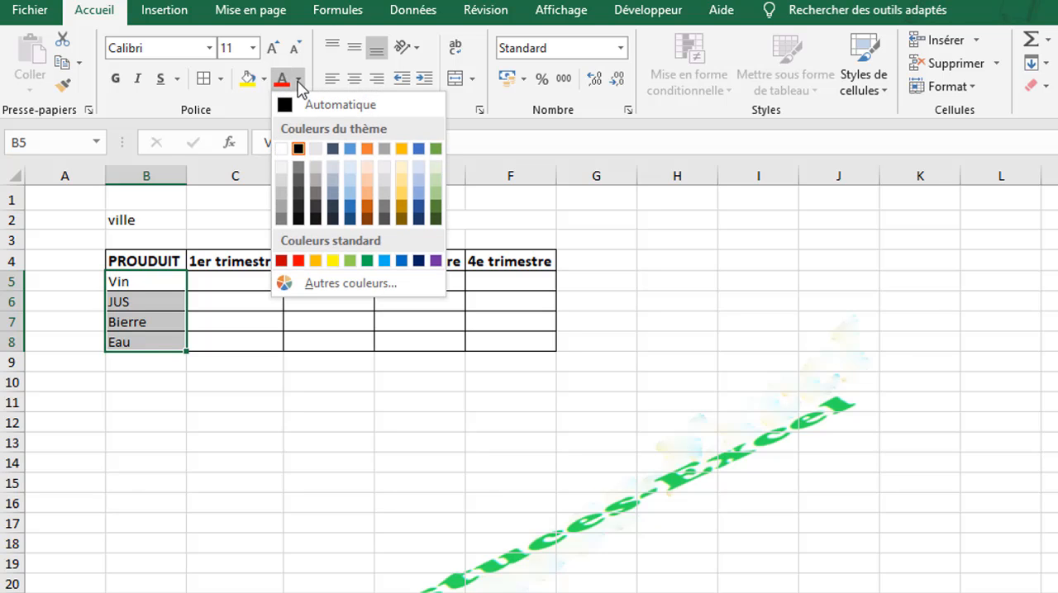
pyautogui.click(387, 262)
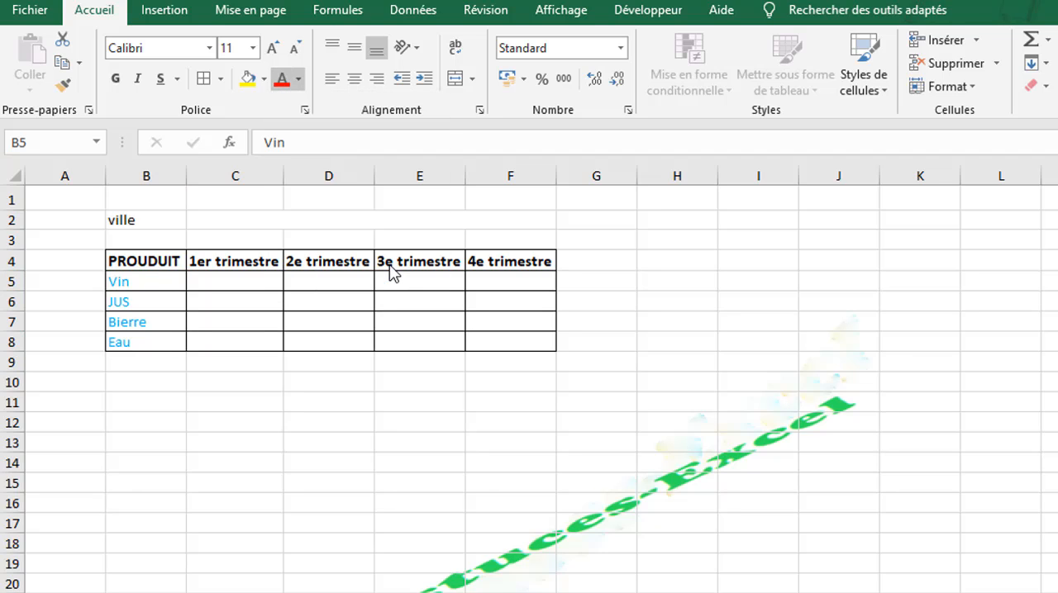
pyautogui.click(263, 79)
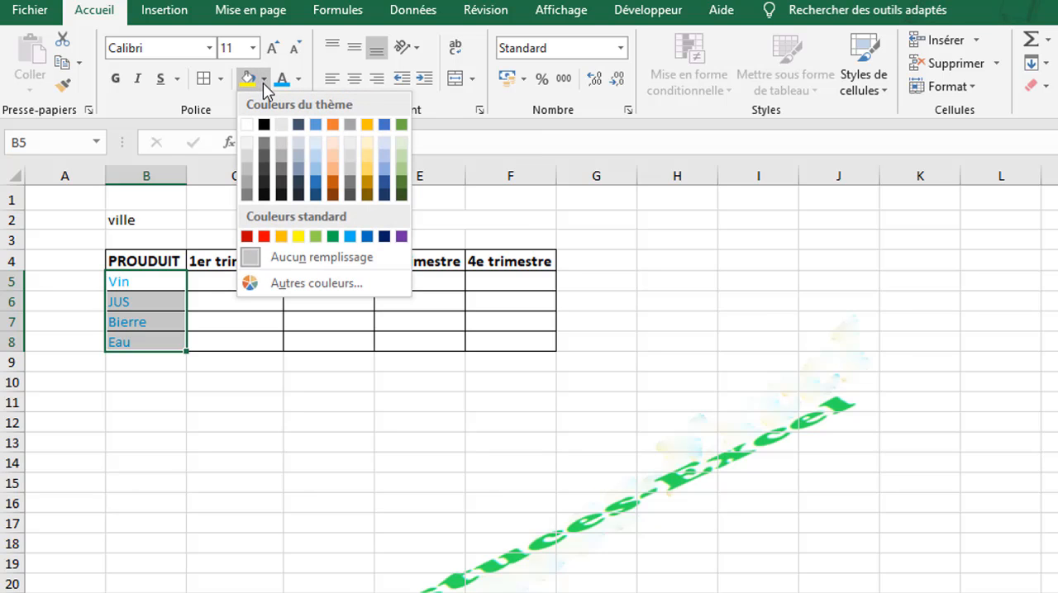
pyautogui.click(317, 164)
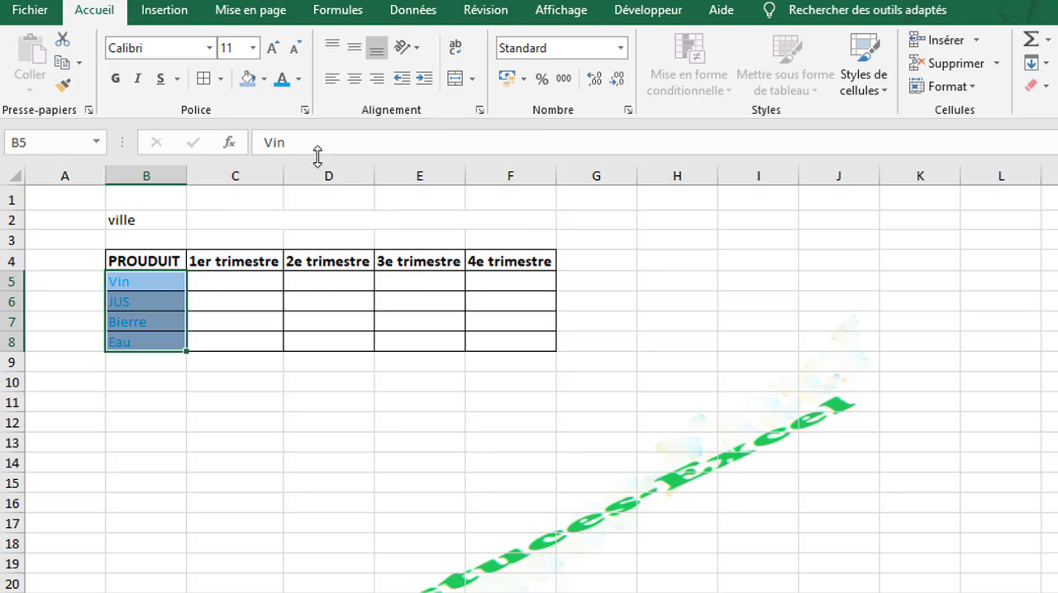
# Set the product names in B5:B8 to white text on a green fill.
pyautogui.click(298, 79)
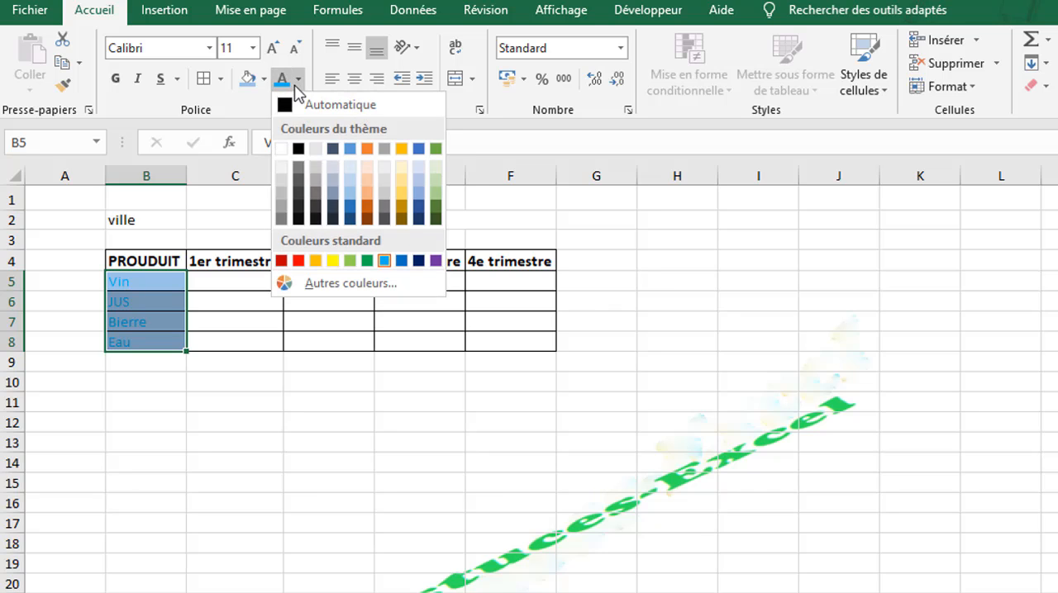
pyautogui.click(281, 149)
pyautogui.click(263, 80)
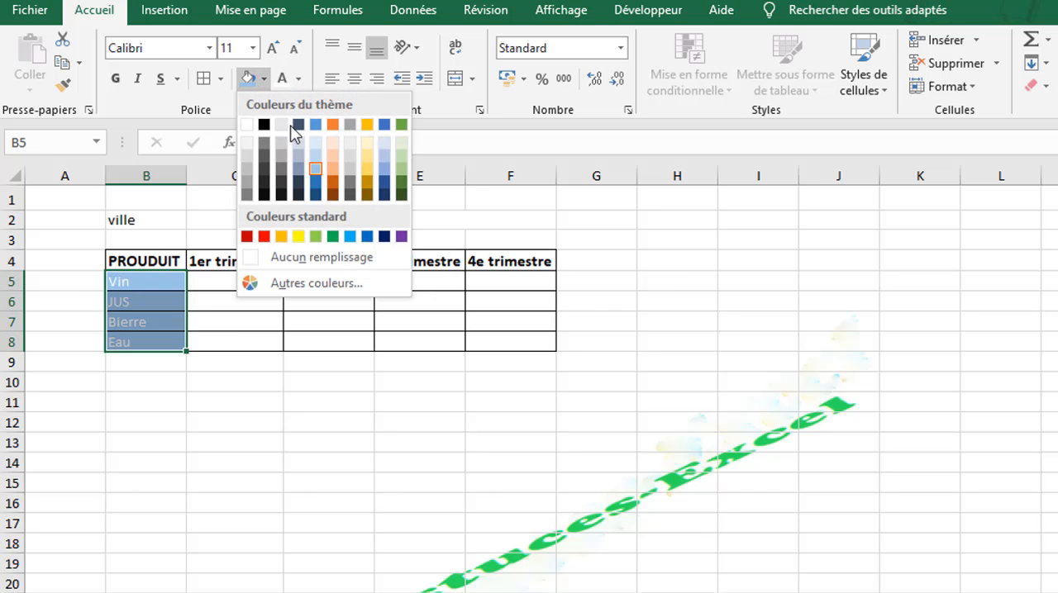
pyautogui.click(333, 237)
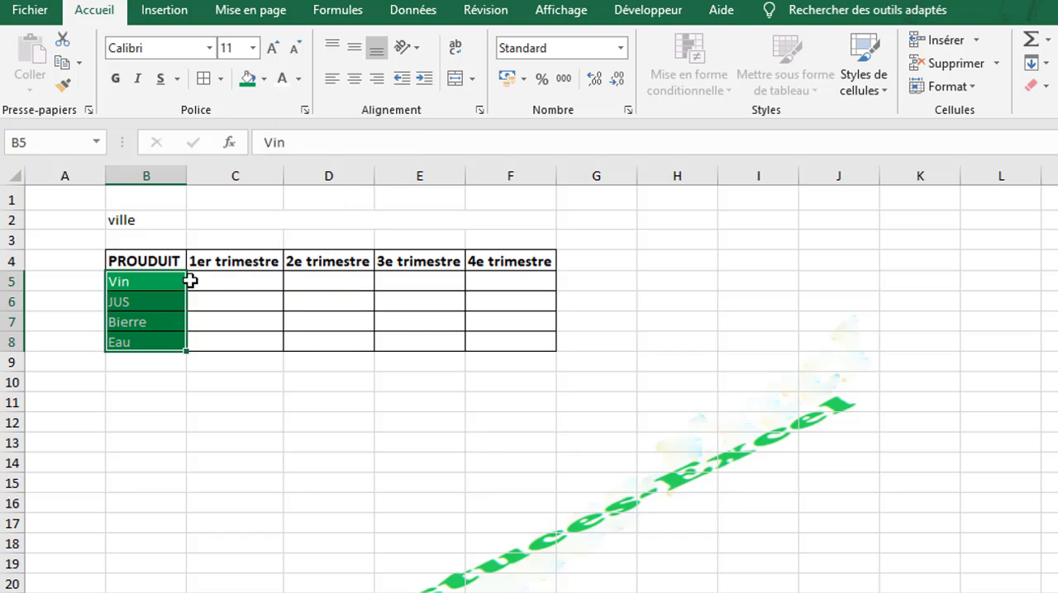
# Give the header row B4:F4 a standard blue fill and white text.
pyautogui.moveTo(148, 261); pyautogui.dragTo(525, 260)
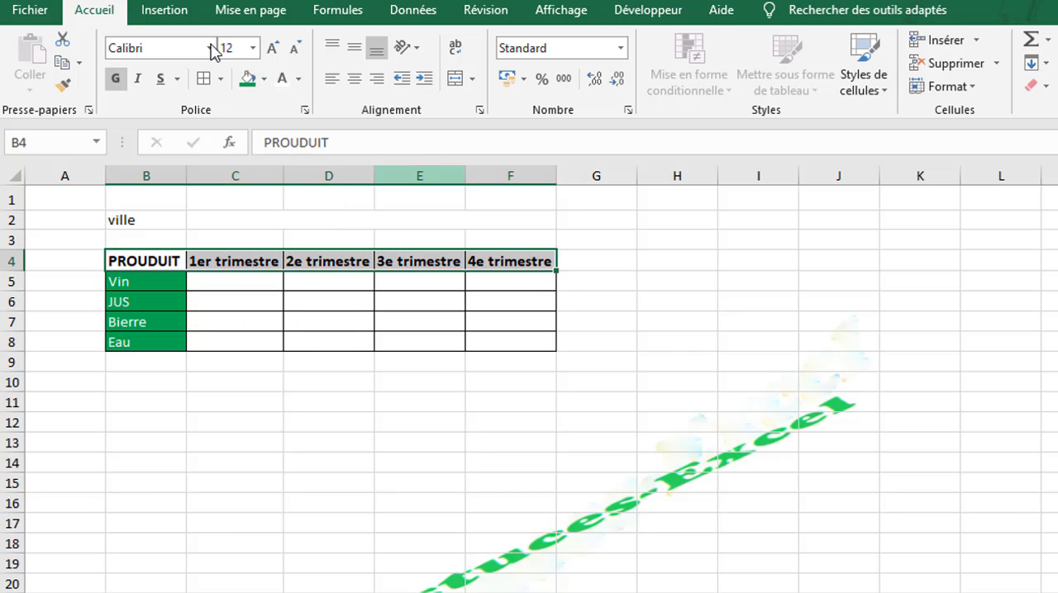
pyautogui.click(264, 80)
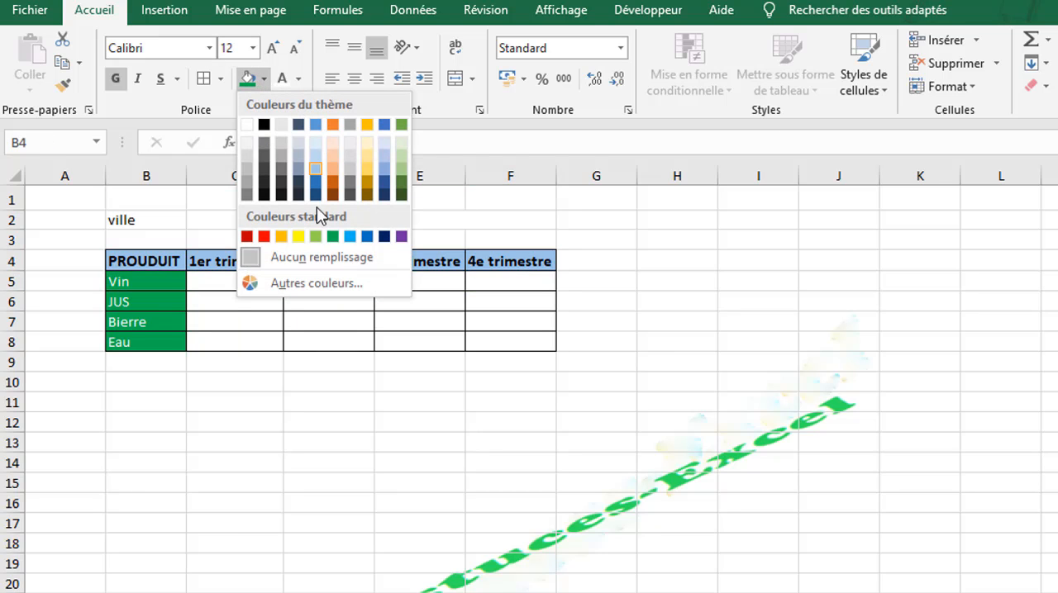
pyautogui.click(369, 237)
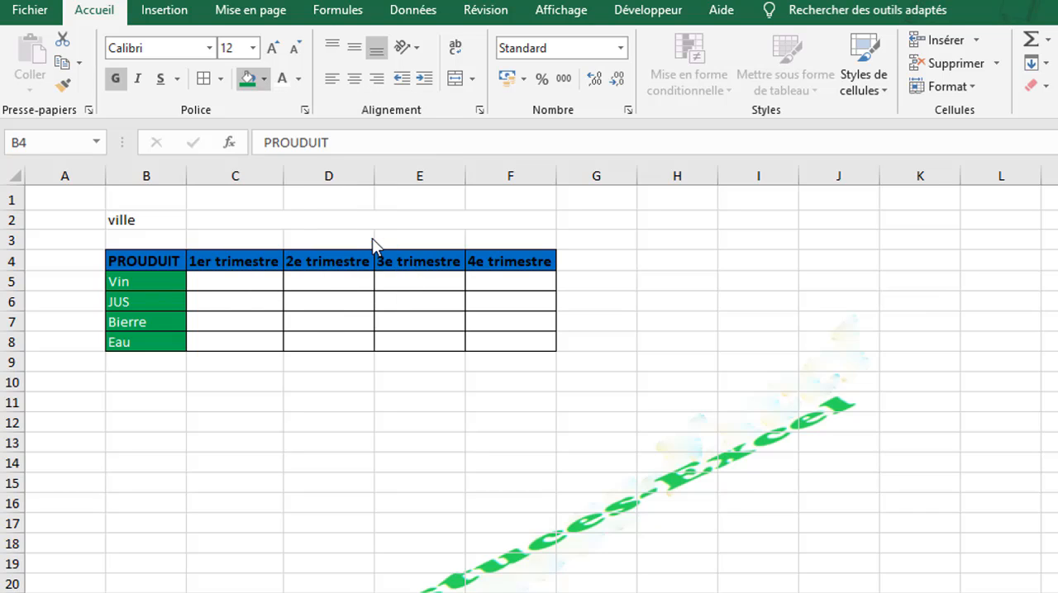
pyautogui.click(278, 78)
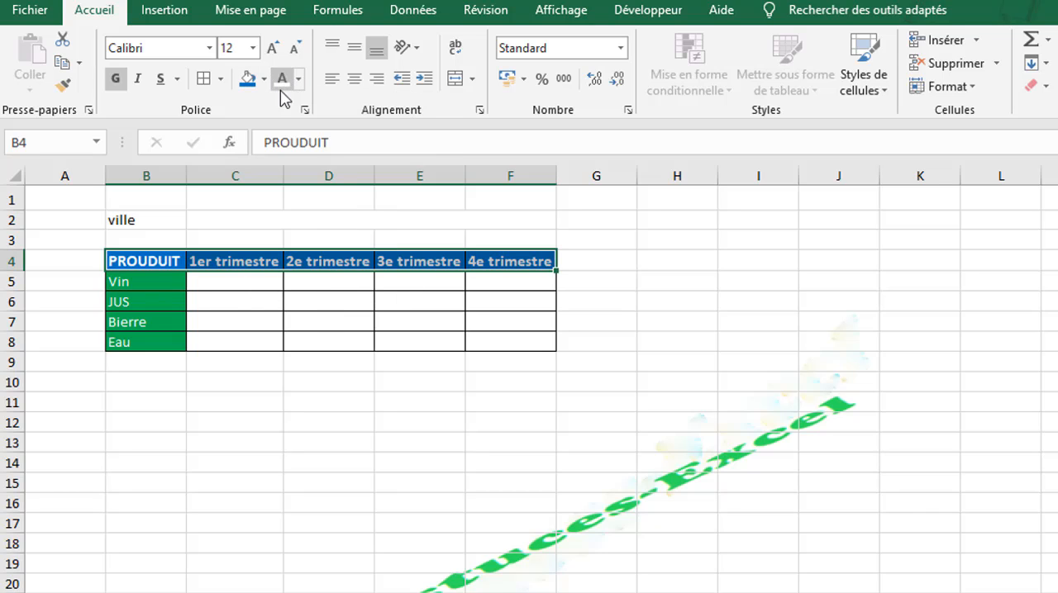
# Make the ville label in cell B2 bold.
pyautogui.click(152, 219)
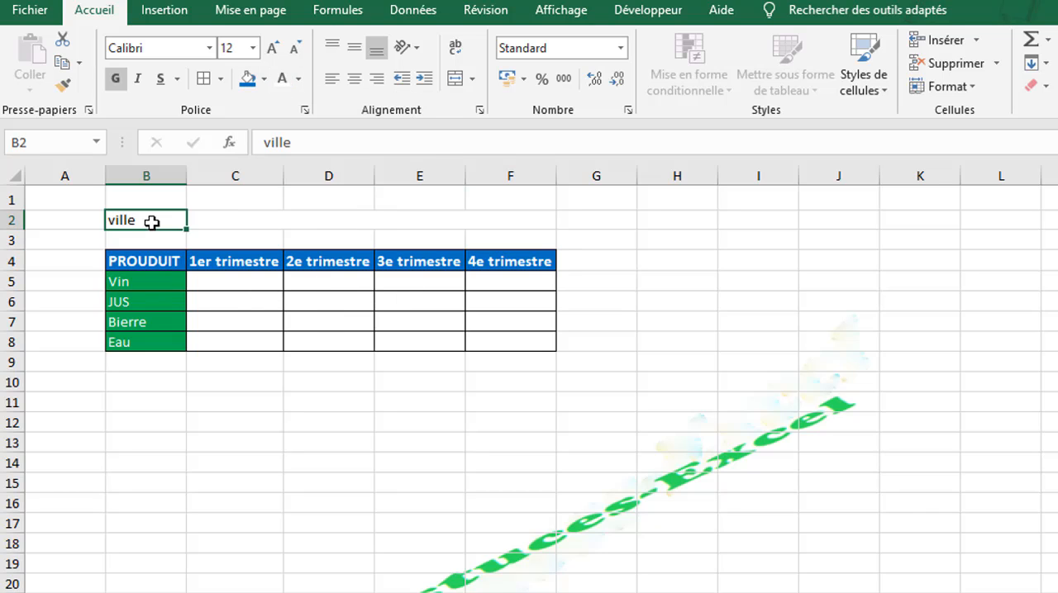
pyautogui.click(115, 79)
pyautogui.click(299, 82)
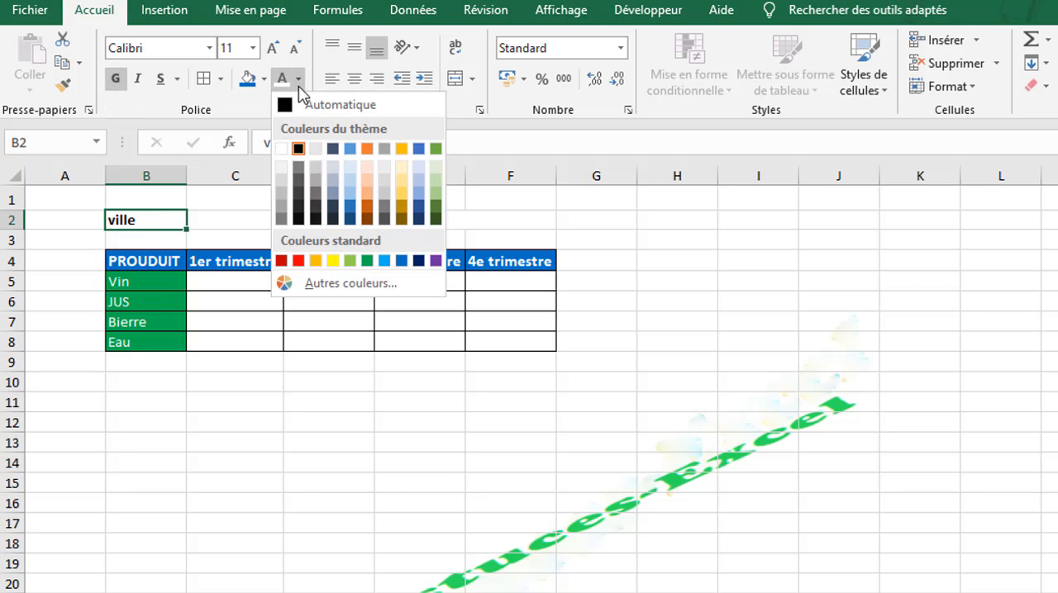
pyautogui.click(250, 196)
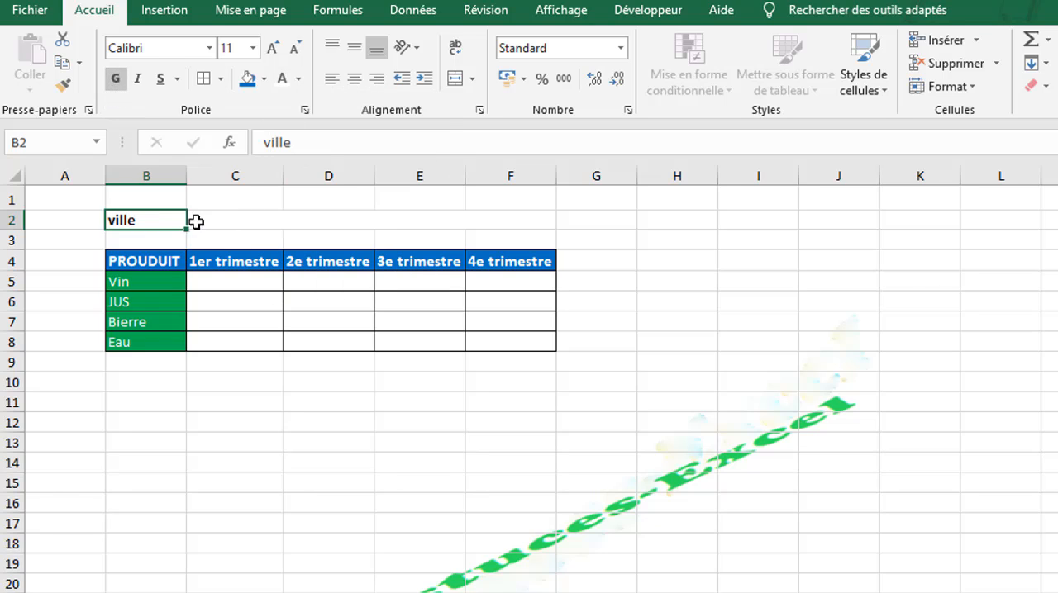
# Apply thick outside borders to the ville label in B2 and the merged cell C2:F2.
pyautogui.moveTo(167, 220); pyautogui.dragTo(510, 220)
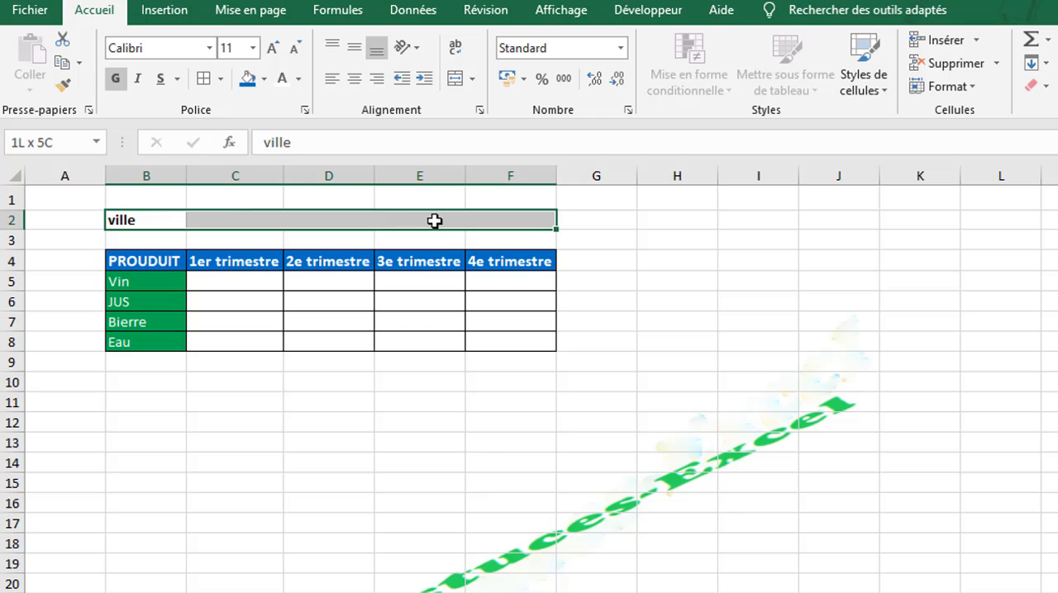
pyautogui.click(220, 79)
pyautogui.click(241, 305)
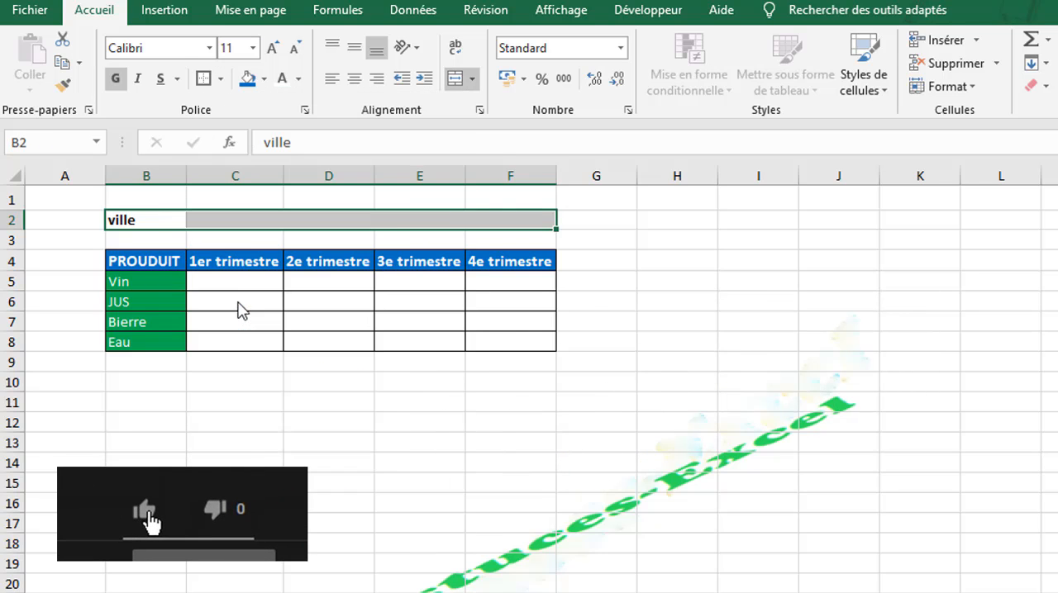
pyautogui.click(173, 222)
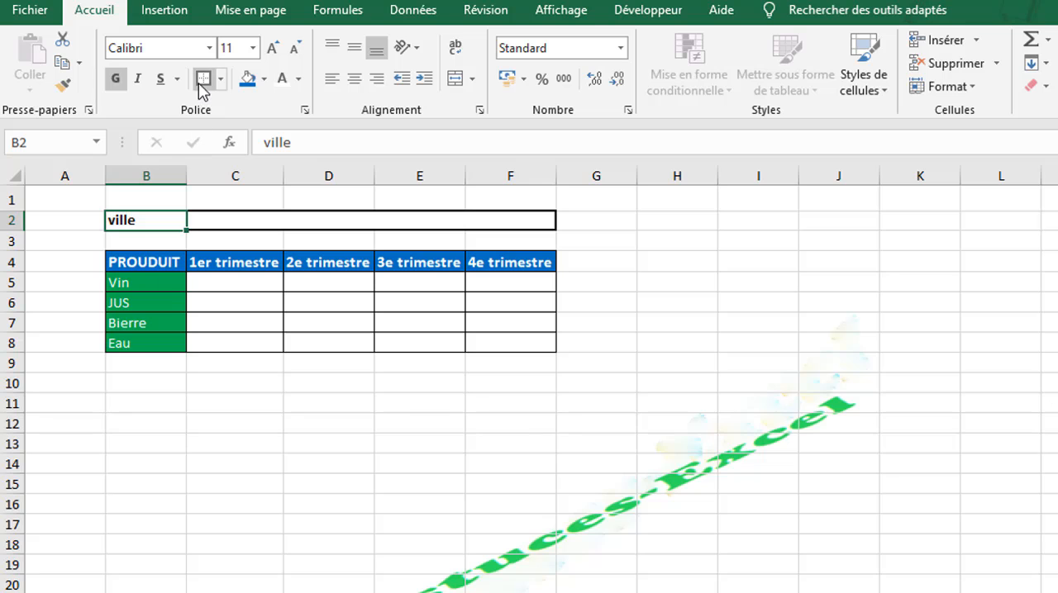
pyautogui.click(238, 404)
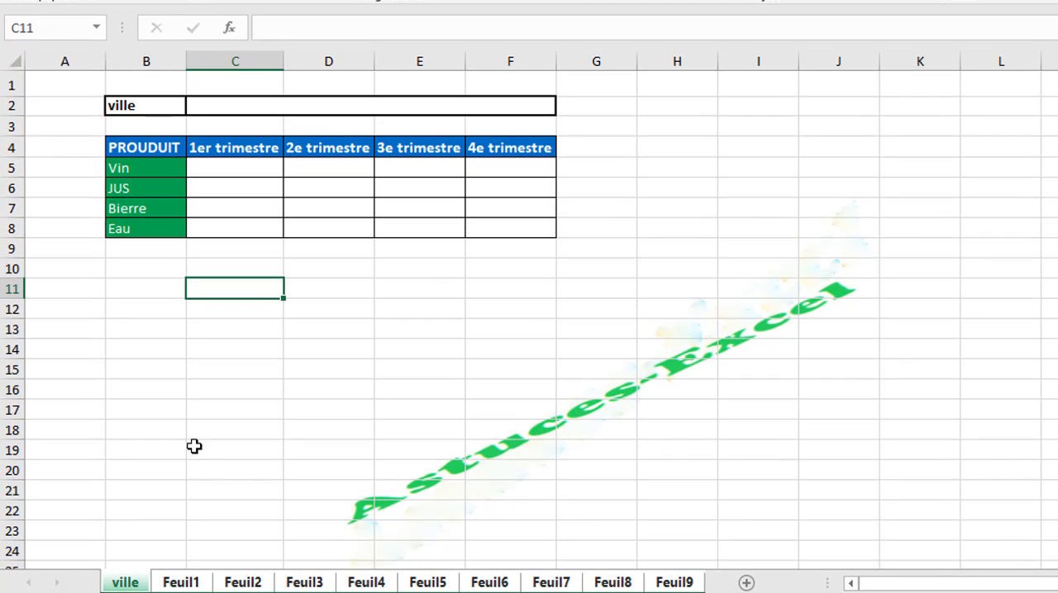
pyautogui.click(120, 105)
pyautogui.click(267, 105)
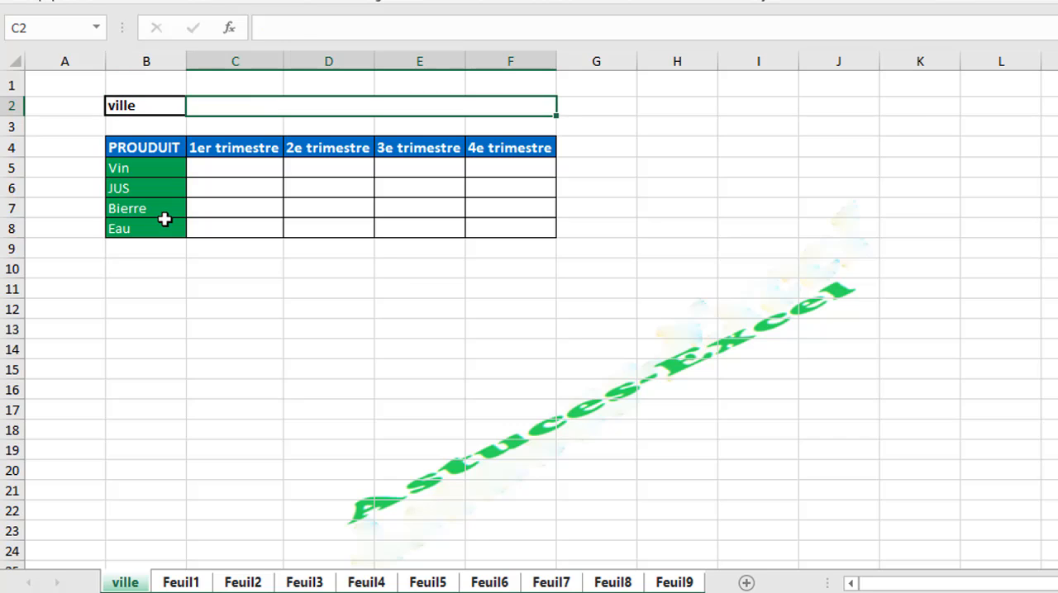
pyautogui.click(246, 172)
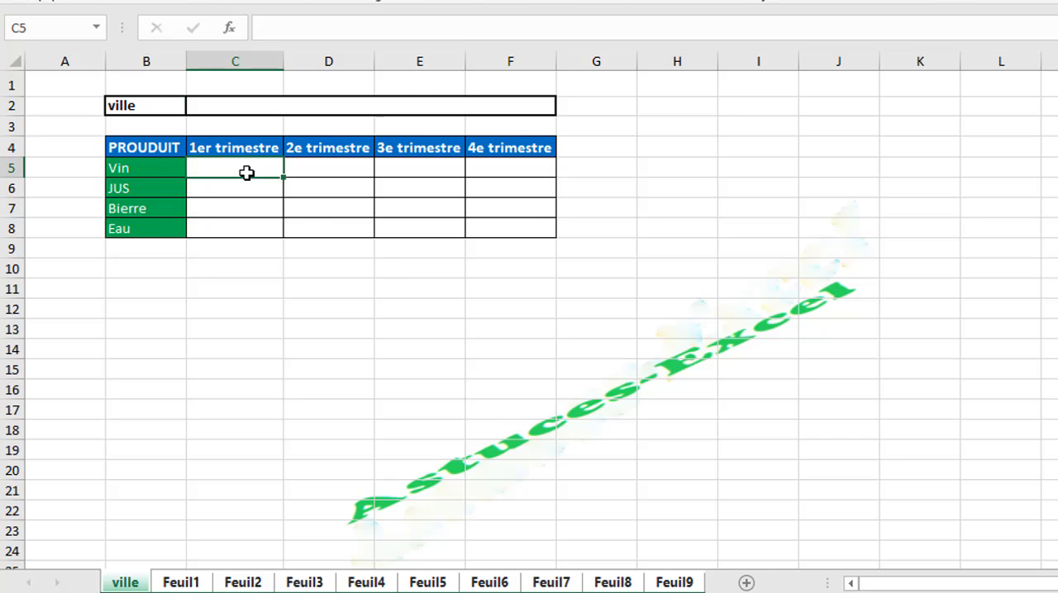
pyautogui.click(403, 209)
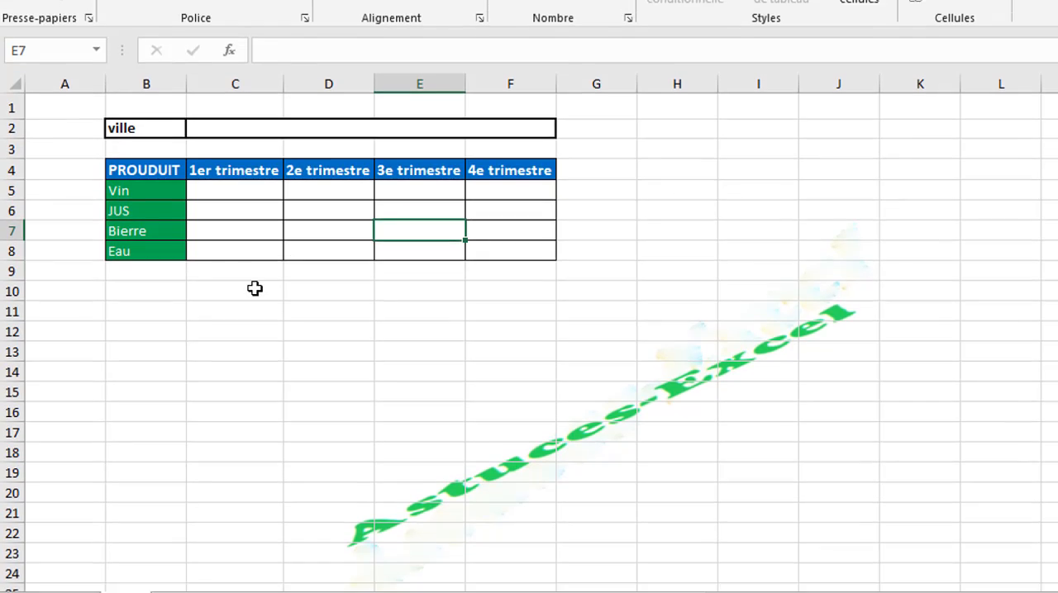
pyautogui.click(248, 269)
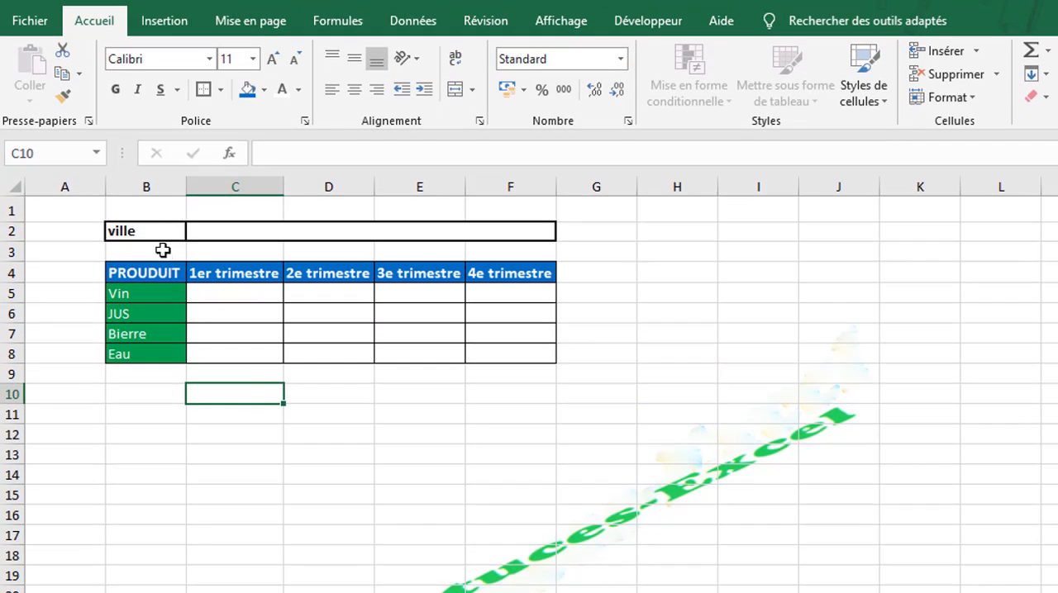
# Give the ville label in cell B2 a blue fill and white text.
pyautogui.click(161, 225)
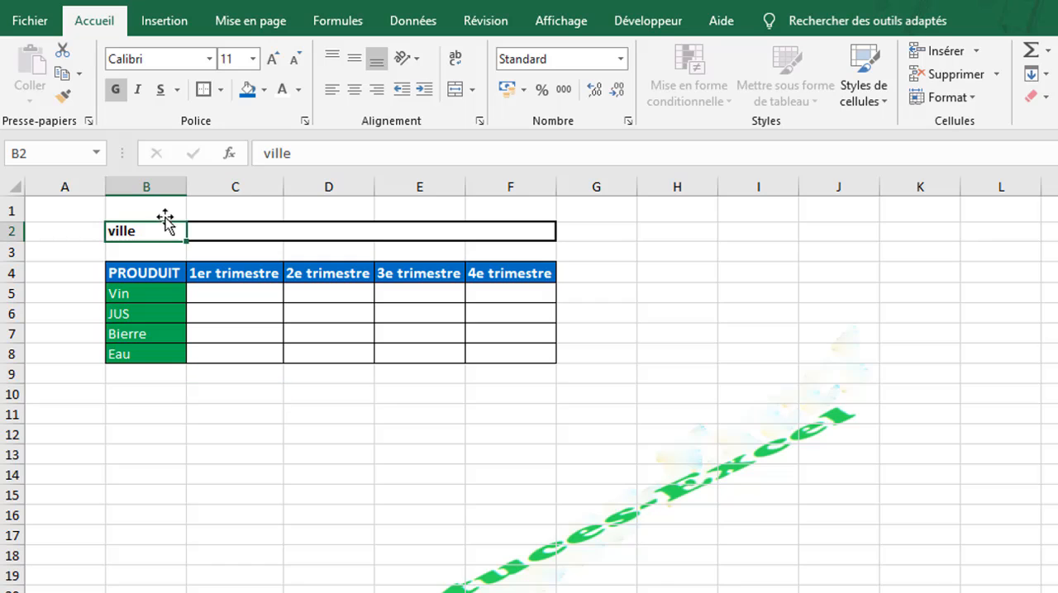
pyautogui.click(246, 91)
pyautogui.click(280, 89)
pyautogui.click(255, 424)
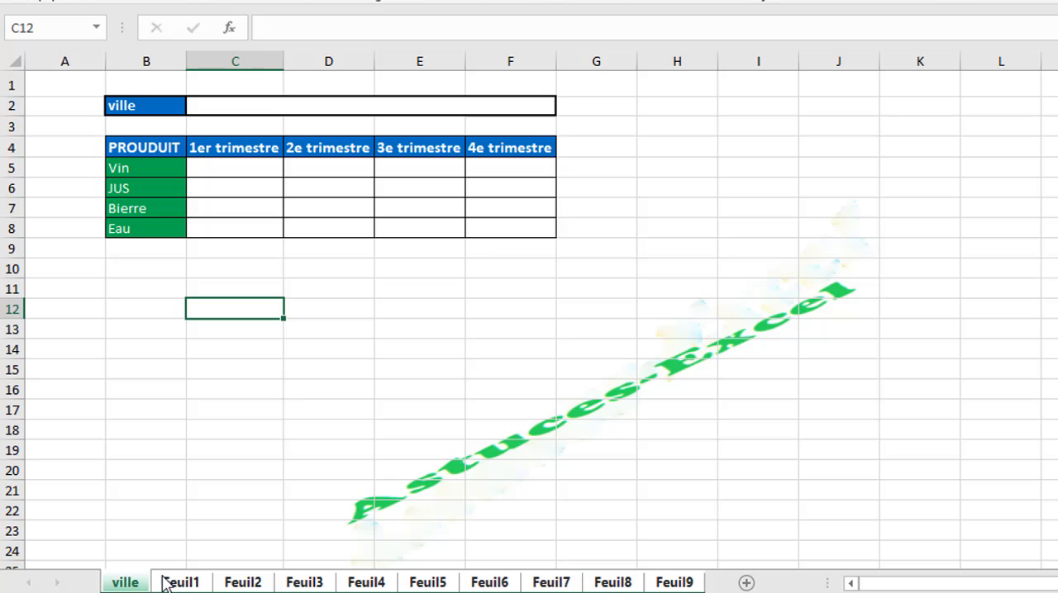
# Check the formatted product table on each sheet from Feuil2 through Feuil9.
pyautogui.click(249, 584)
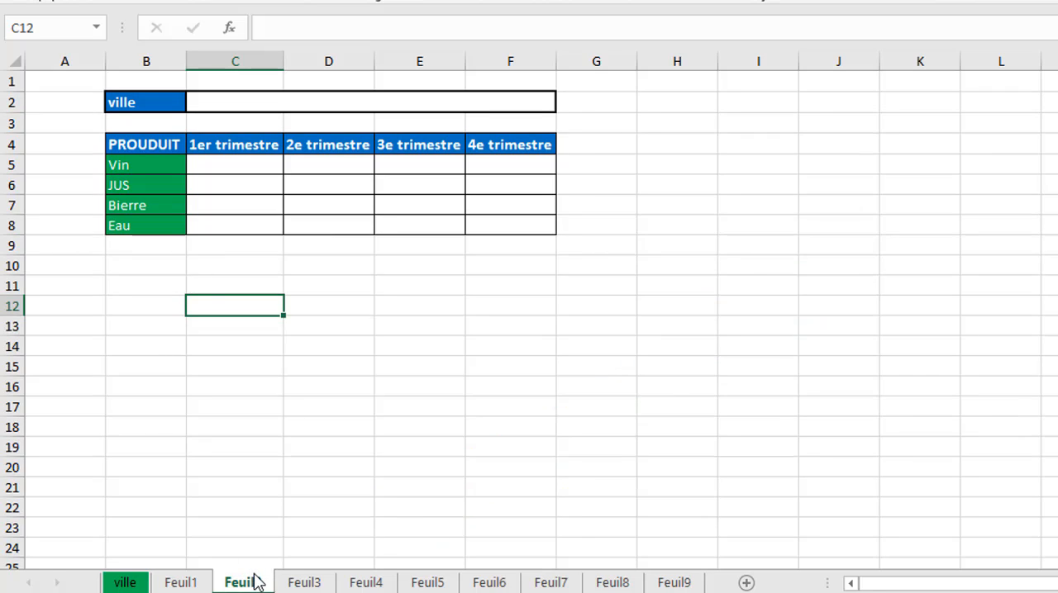
pyautogui.click(301, 584)
pyautogui.click(364, 583)
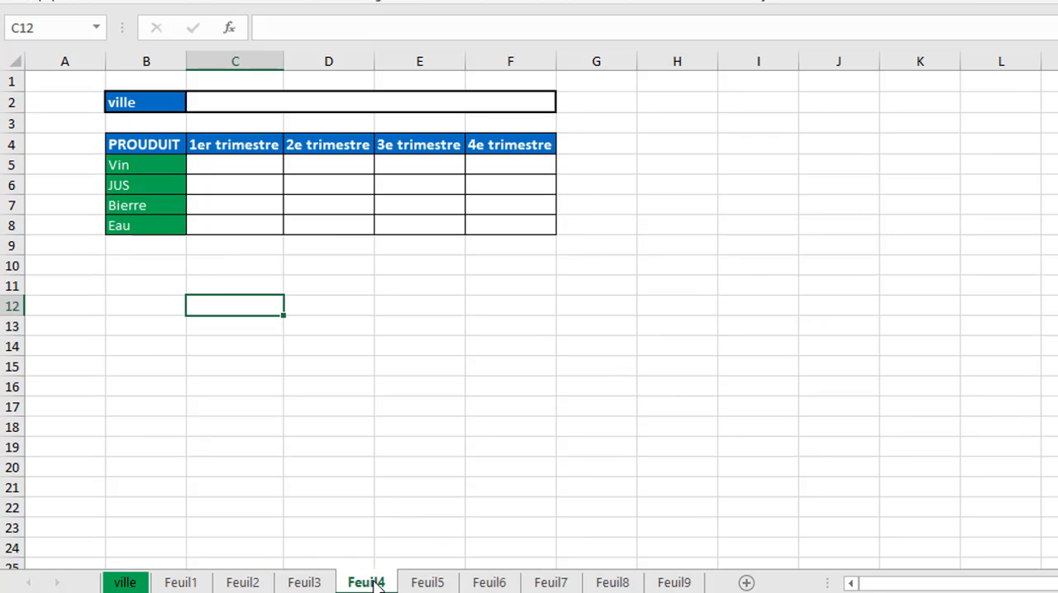
pyautogui.click(427, 584)
pyautogui.click(491, 583)
pyautogui.click(560, 583)
pyautogui.click(598, 585)
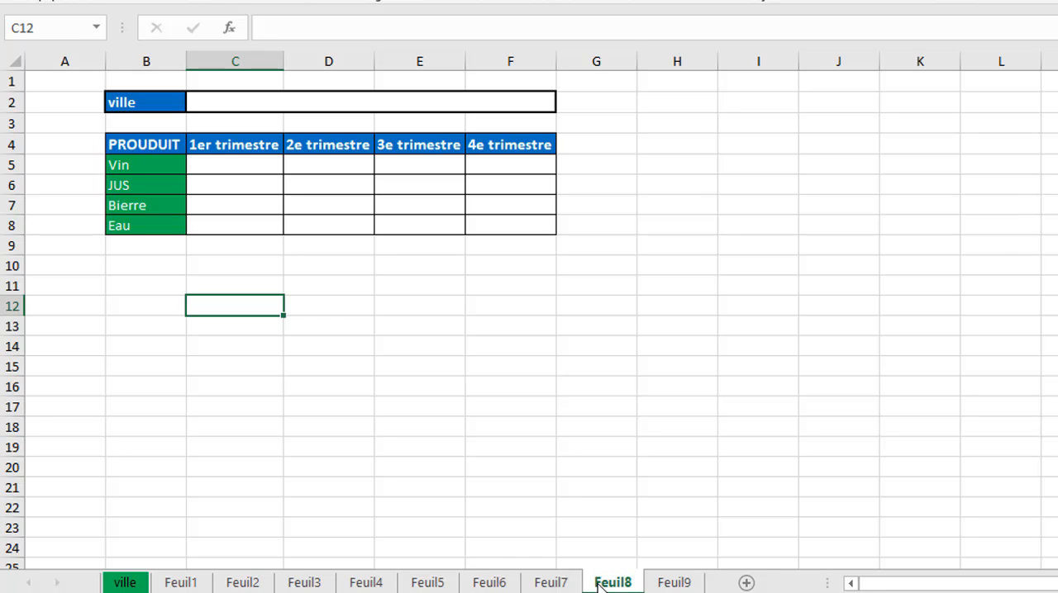
pyautogui.click(676, 584)
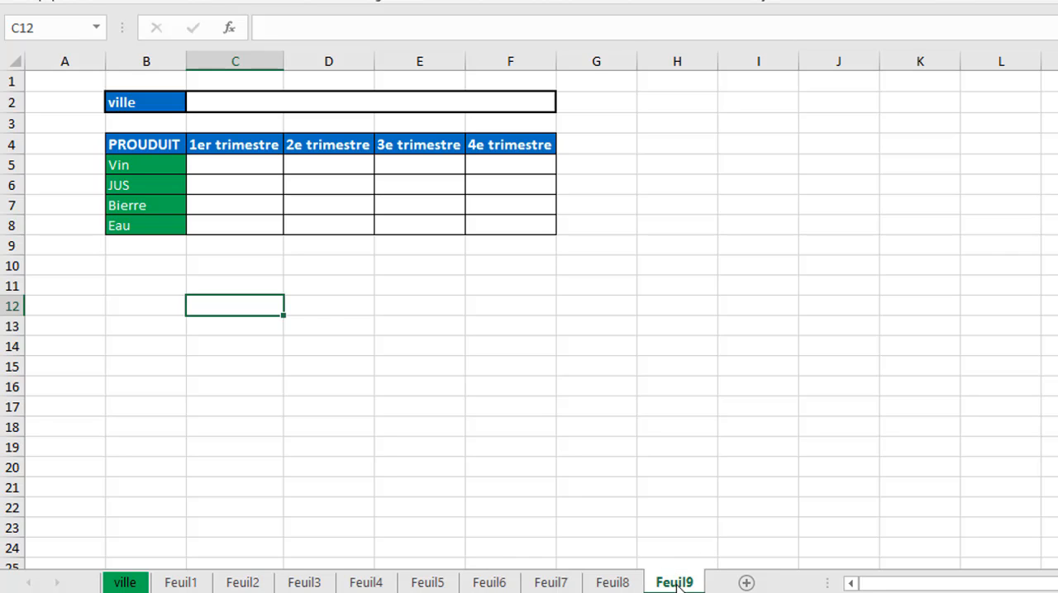
# Rename the ville sheet as Brus.
pyautogui.click(137, 583)
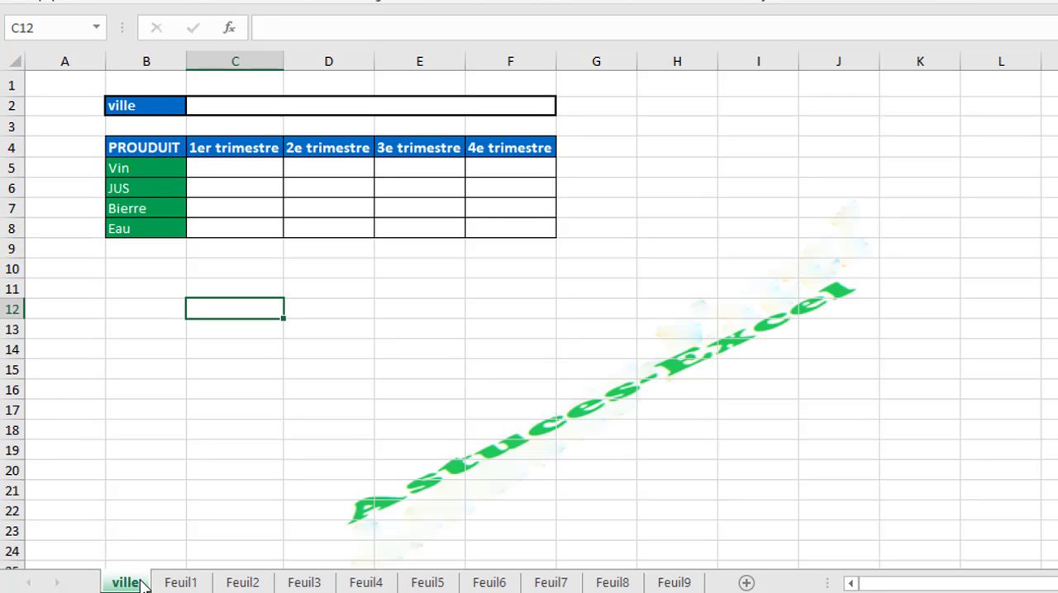
pyautogui.doubleClick(132, 584)
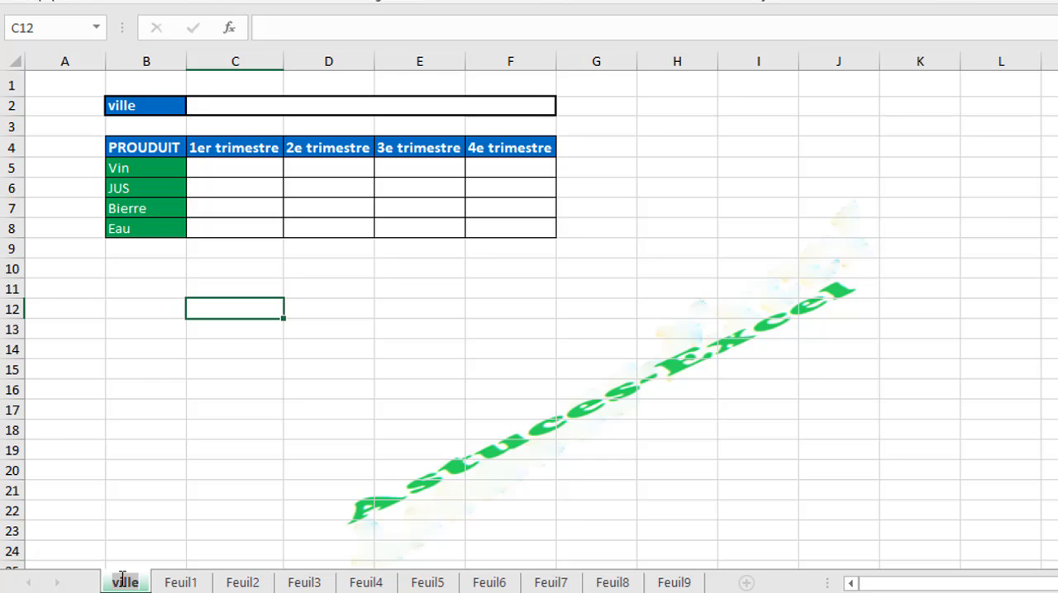
pyautogui.write('Brux')
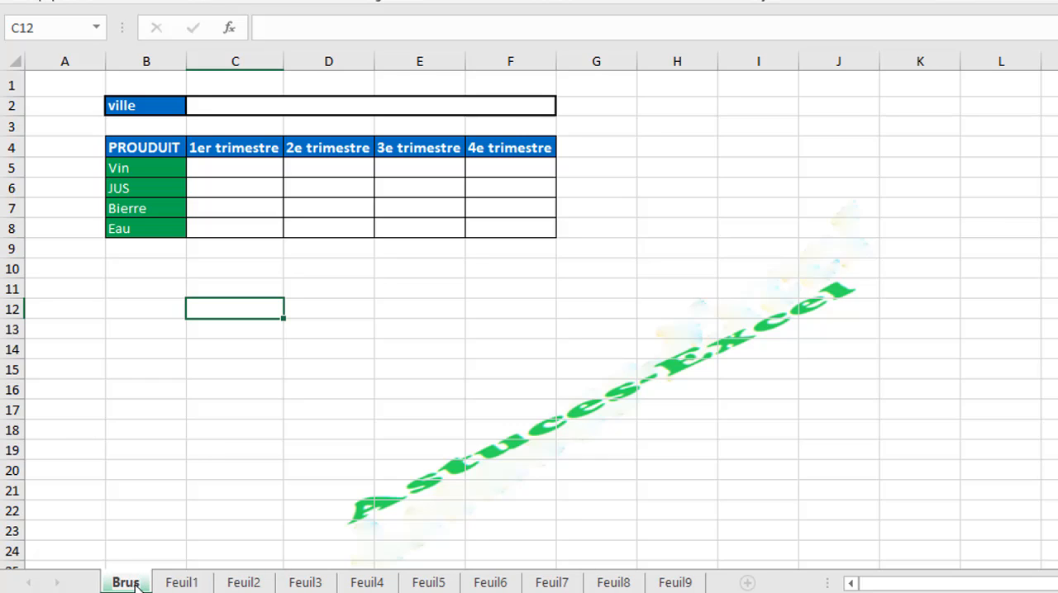
# Rename the Feuil1 sheet as paris.
pyautogui.click(189, 583)
pyautogui.doubleClick(184, 582)
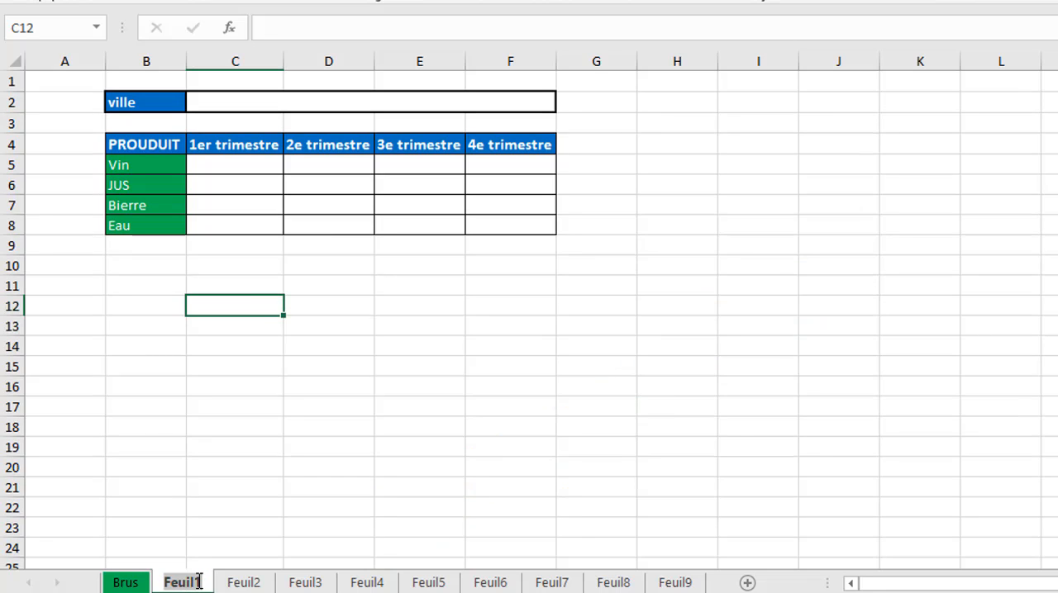
pyautogui.write('par')
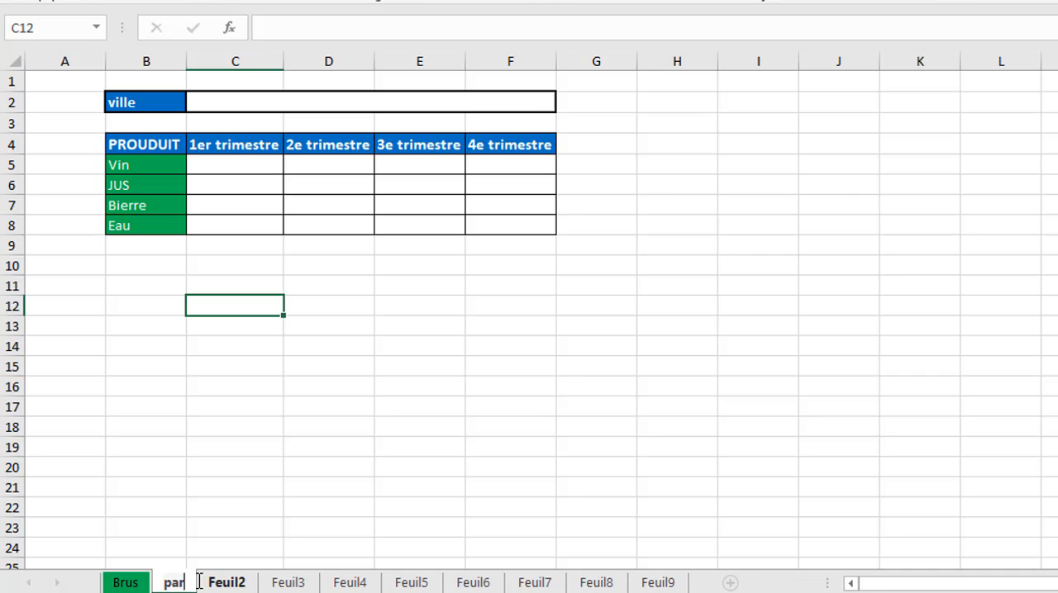
pyautogui.write('is')
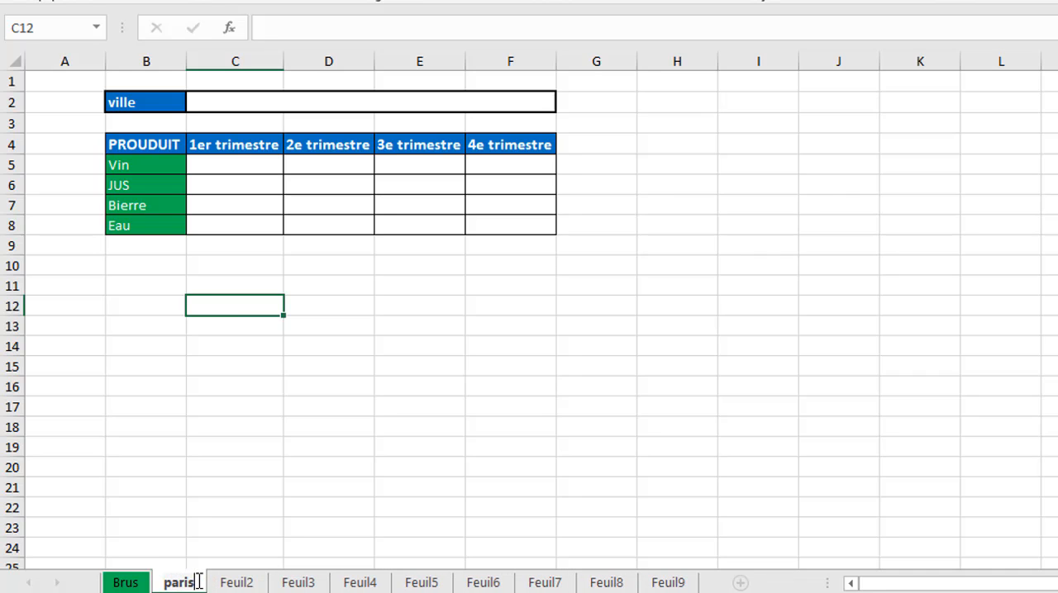
pyautogui.click(250, 103)
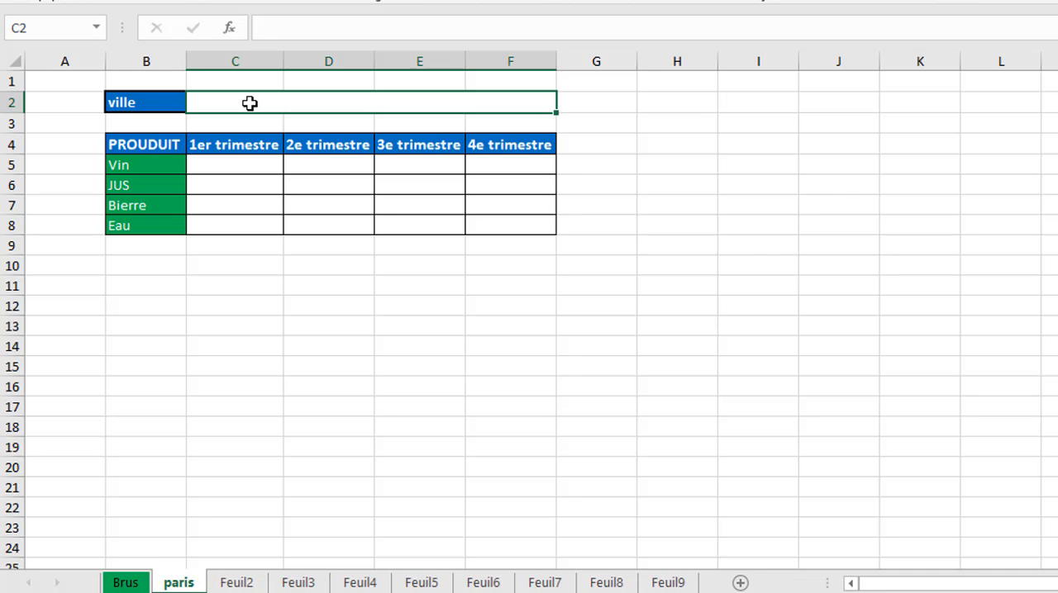
# Rename the Feuil2 sheet as monaco.
pyautogui.click(235, 584)
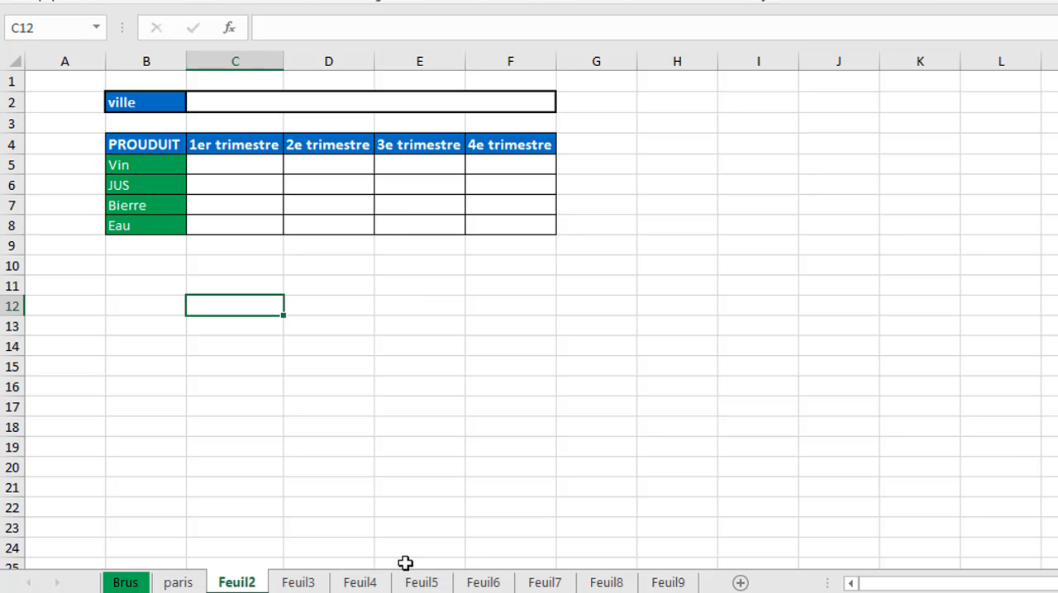
pyautogui.click(246, 584)
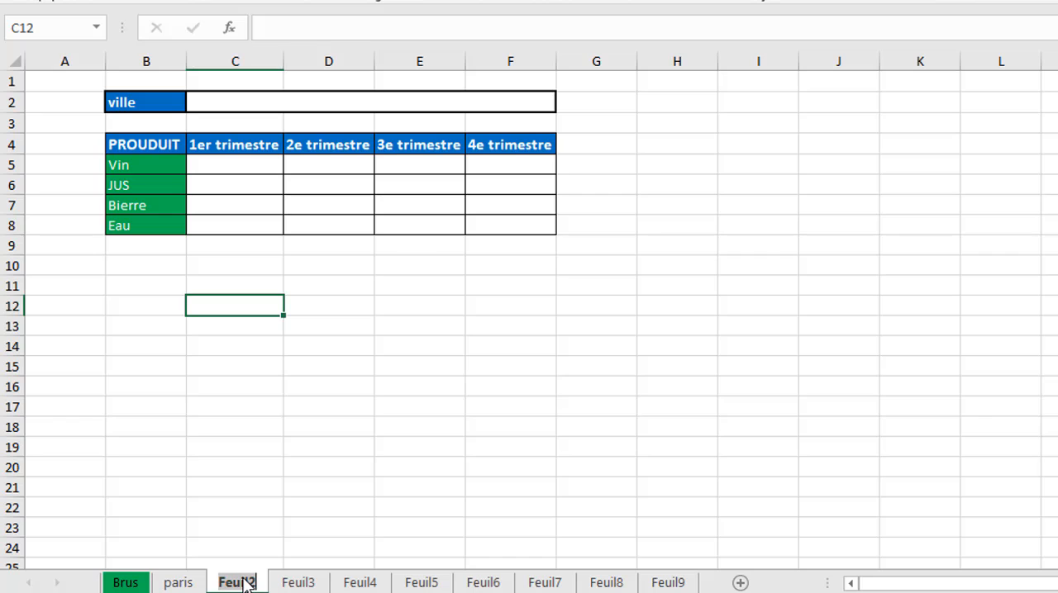
pyautogui.write('mo')
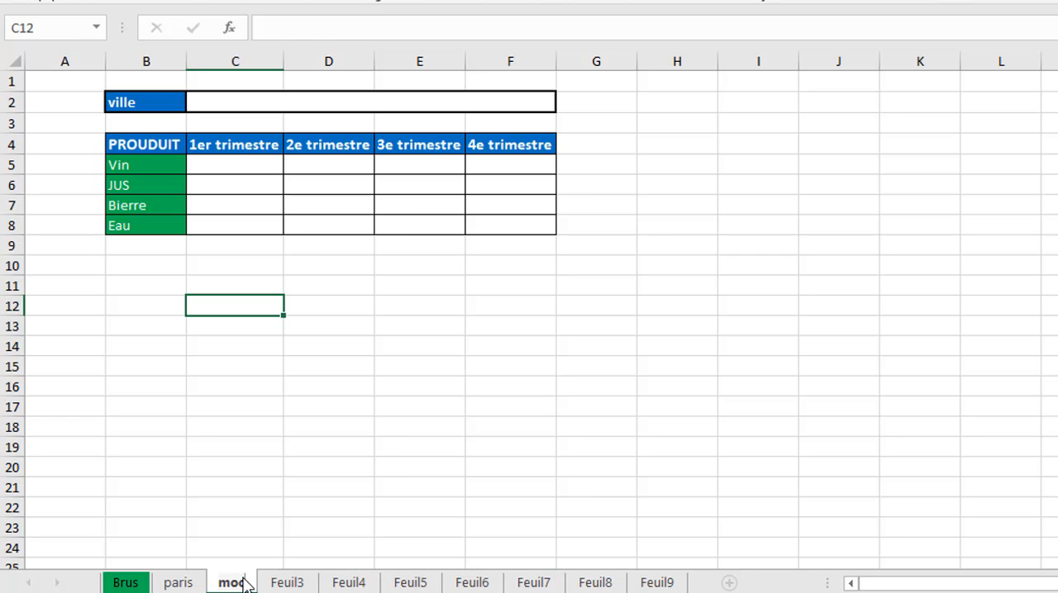
pyautogui.write('nac')
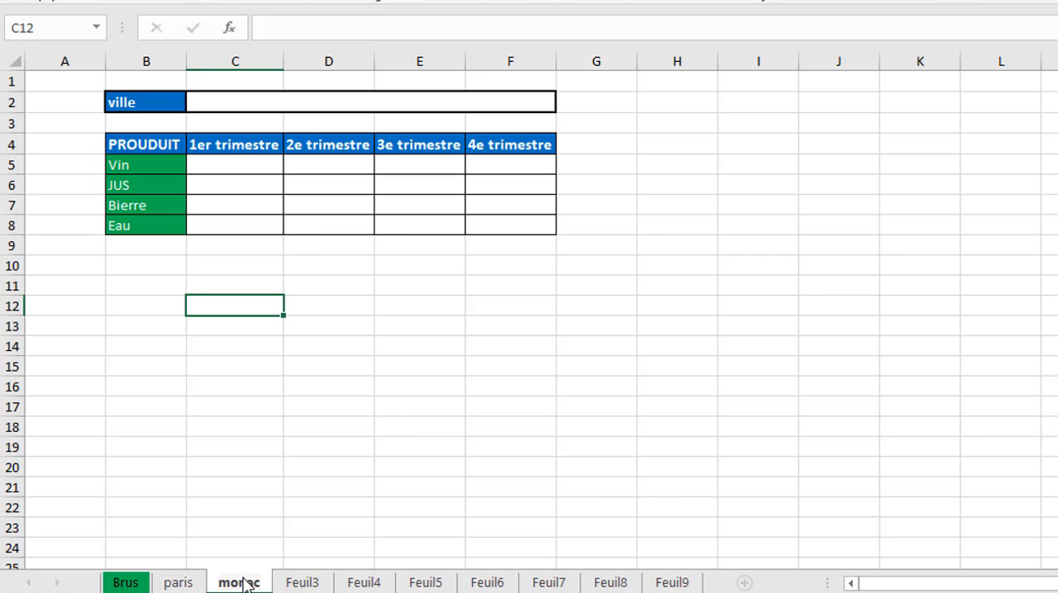
pyautogui.write('o')
pyautogui.press('Return')
pyautogui.click(325, 494)
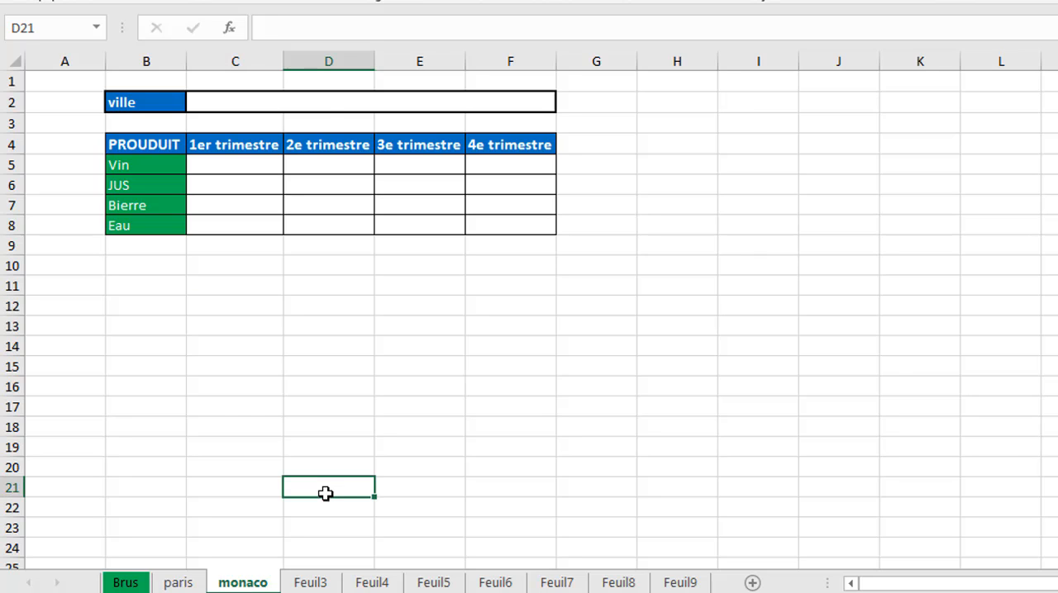
pyautogui.click(314, 111)
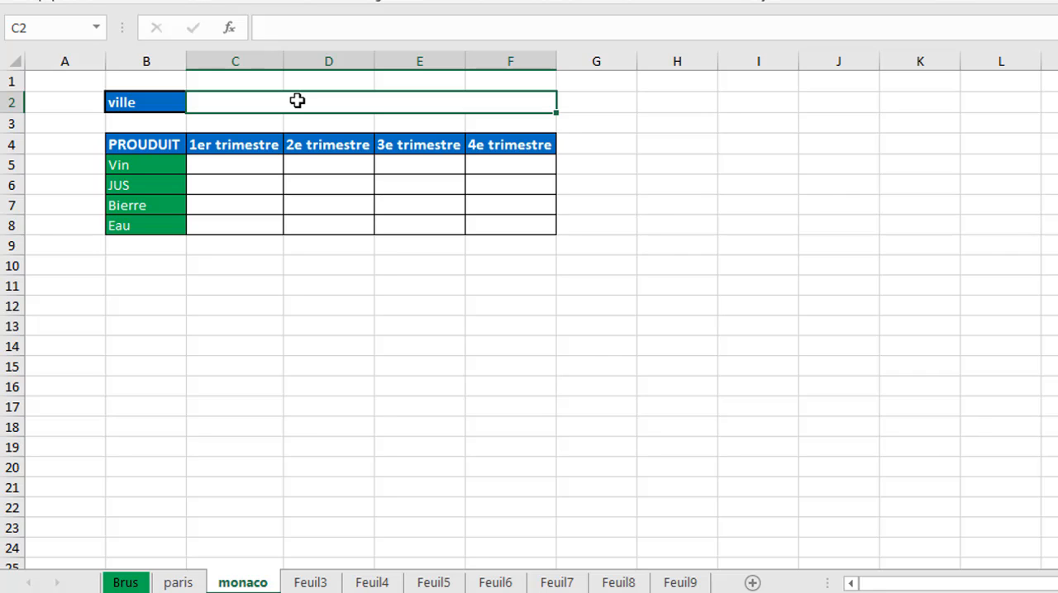
pyautogui.click(325, 183)
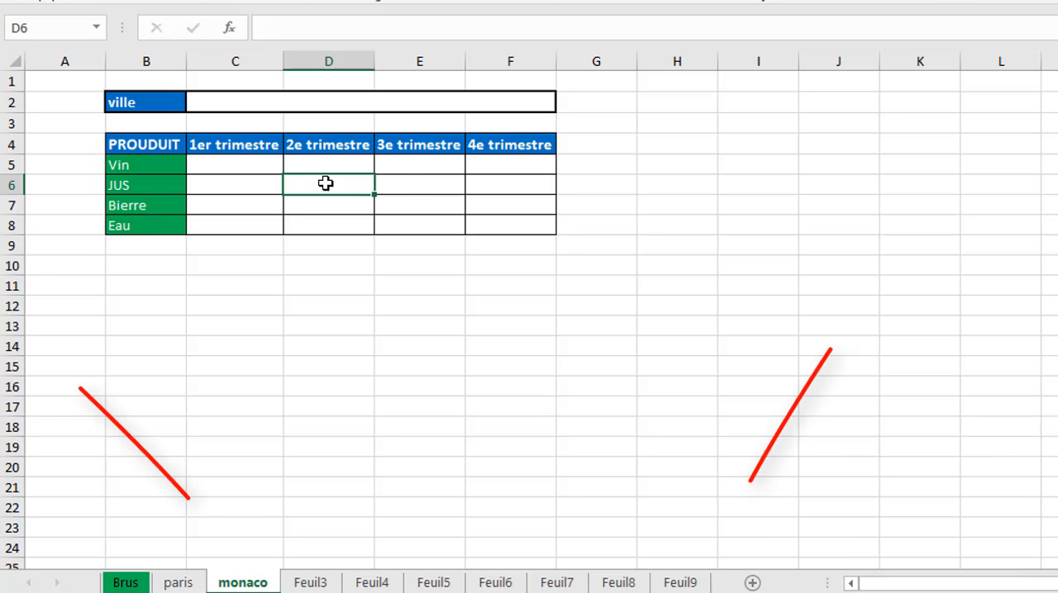
pyautogui.click(414, 188)
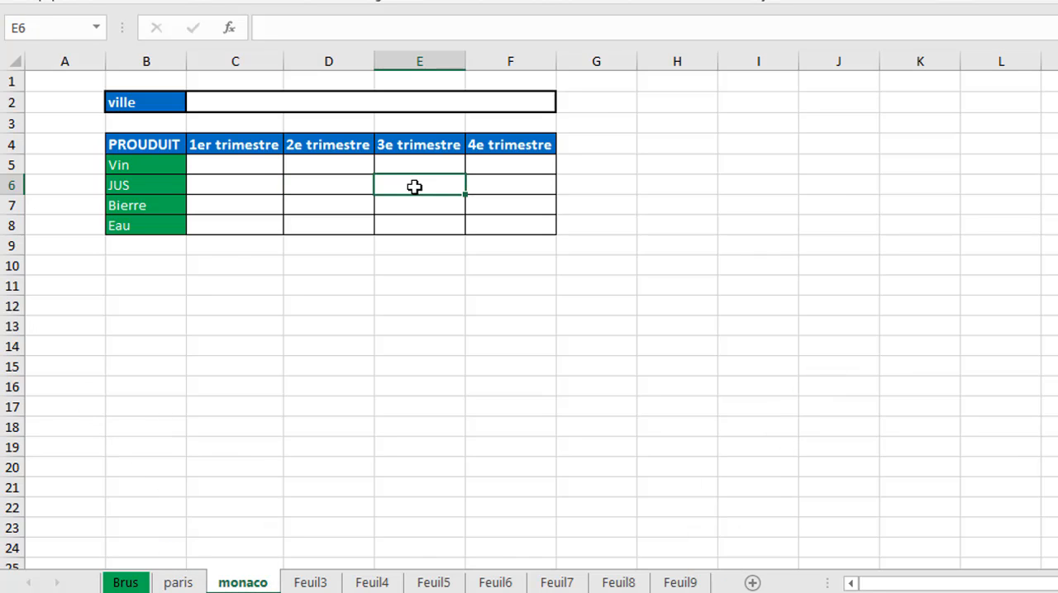